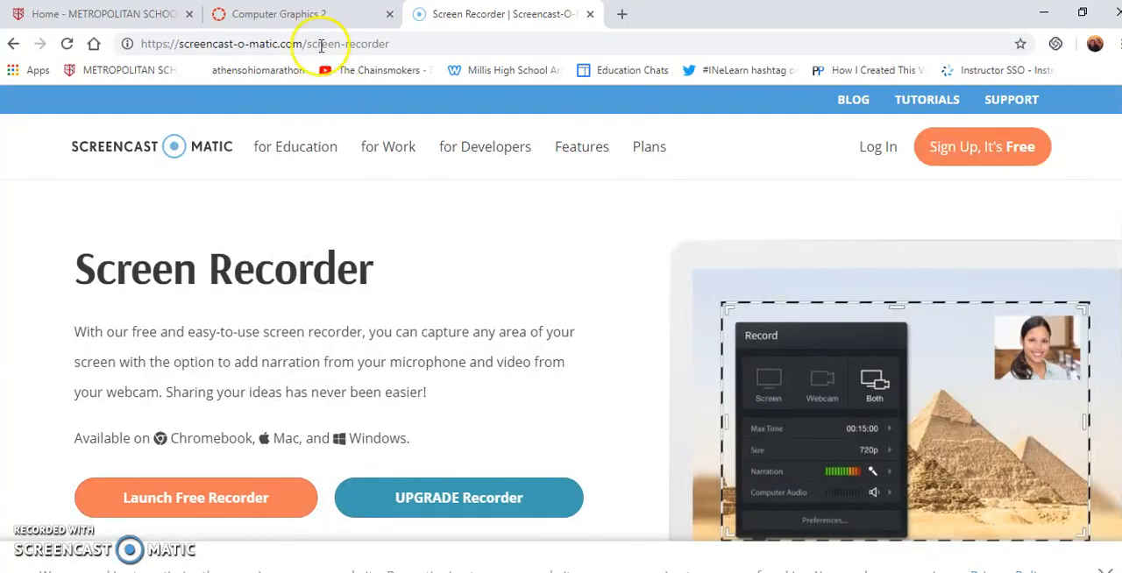
Step: Open the Adobe Illustrator Lesson 1 page of the Computer Graphics 2 course and download the file AI 1-3.ai
{"action": "left_click", "coordinate": [298, 13]}
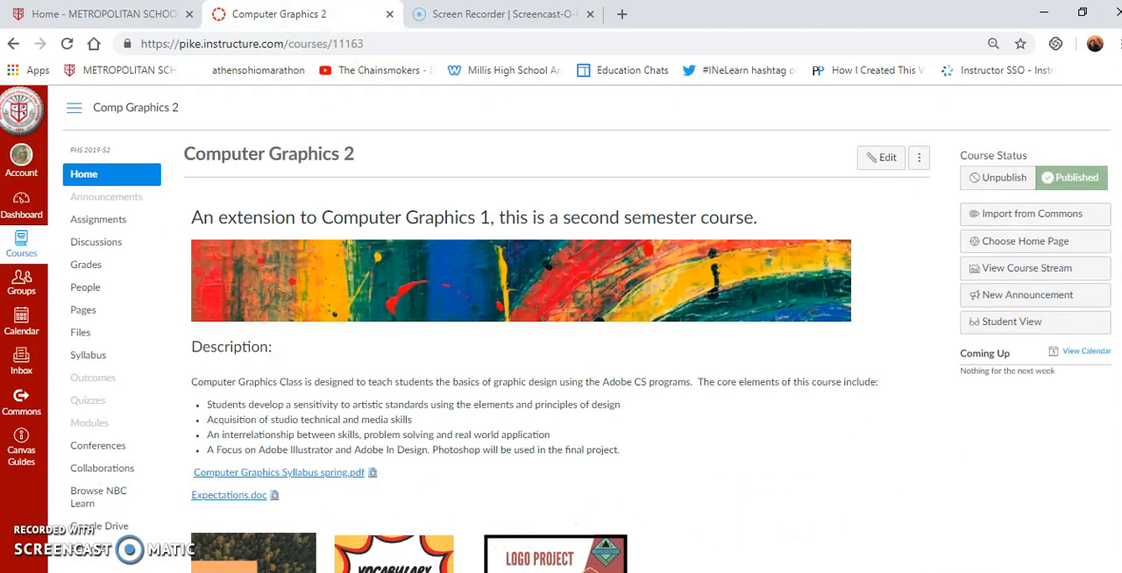
{"action": "left_click", "coordinate": [283, 548]}
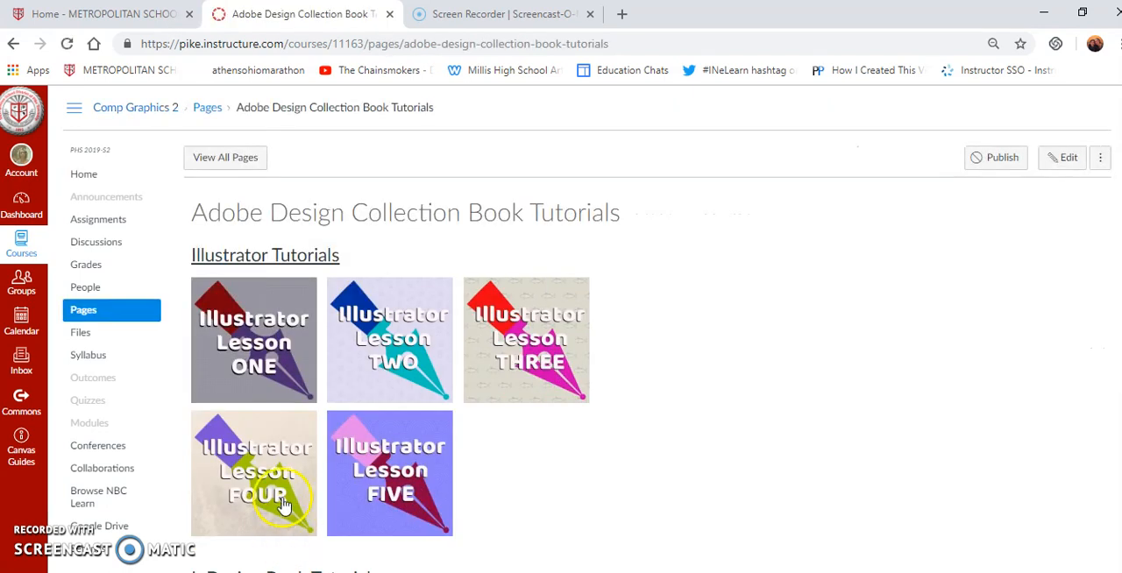
{"action": "left_click", "coordinate": [258, 309]}
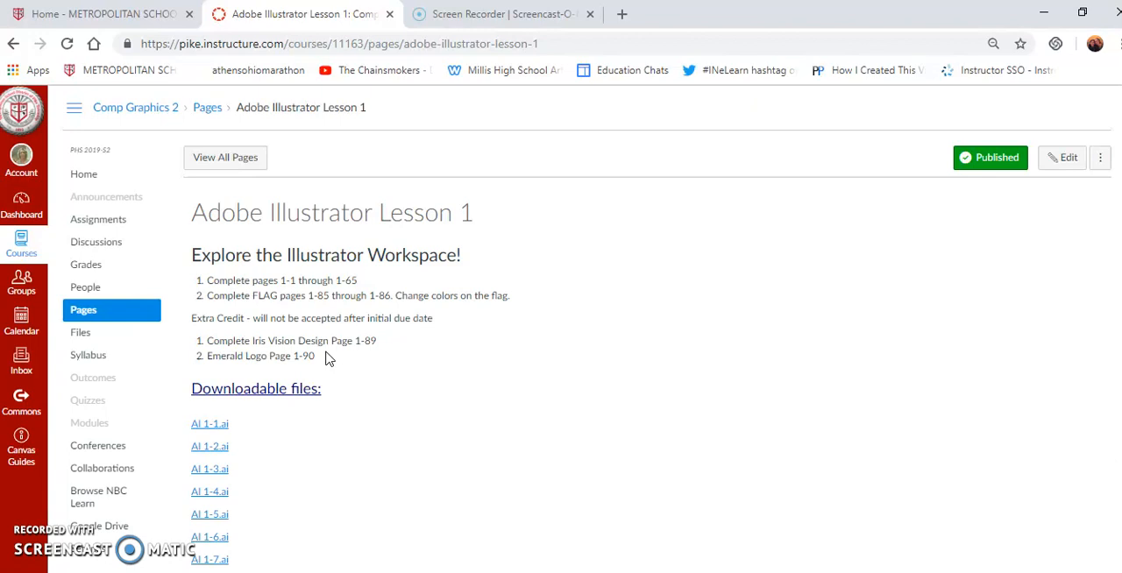
{"action": "left_click", "coordinate": [215, 469]}
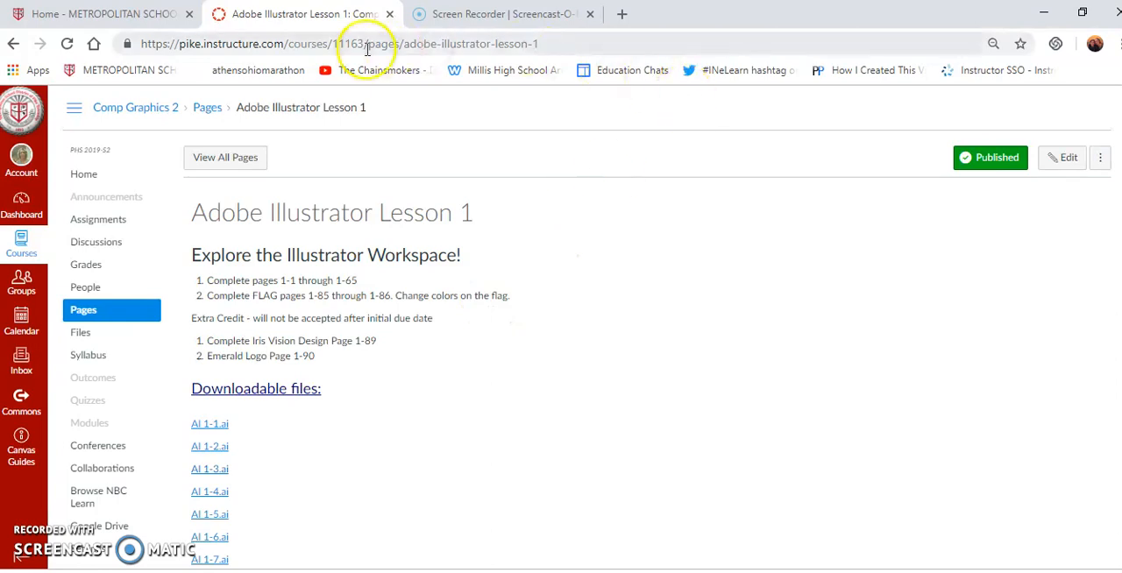
{"action": "left_click", "coordinate": [340, 16]}
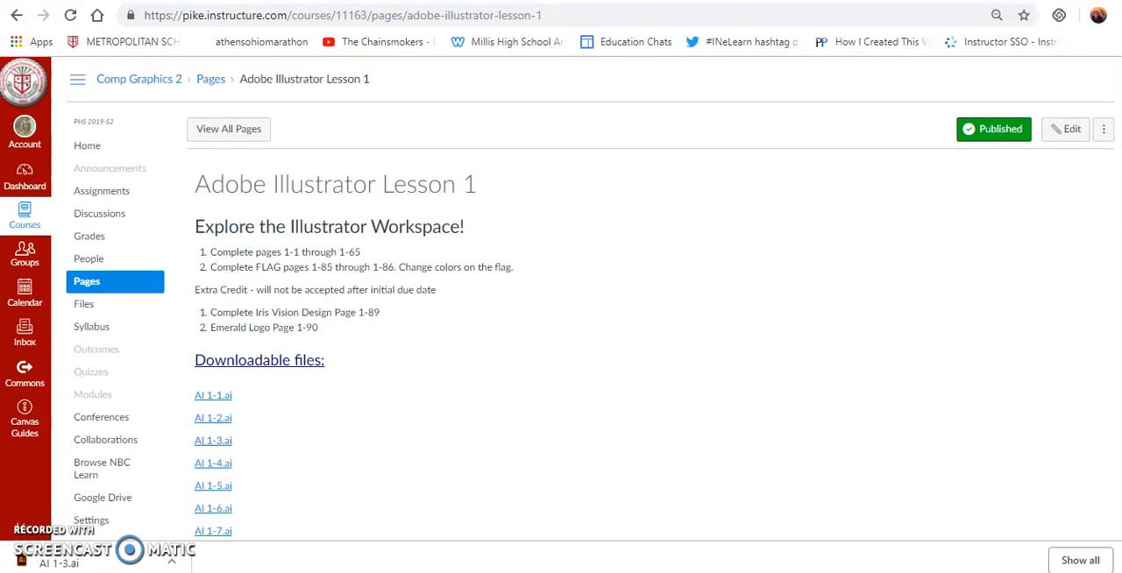
Step: Open the downloaded AI 1-3.ai in Illustrator and save it under the name Groups.ai
{"action": "left_click", "coordinate": [70, 561]}
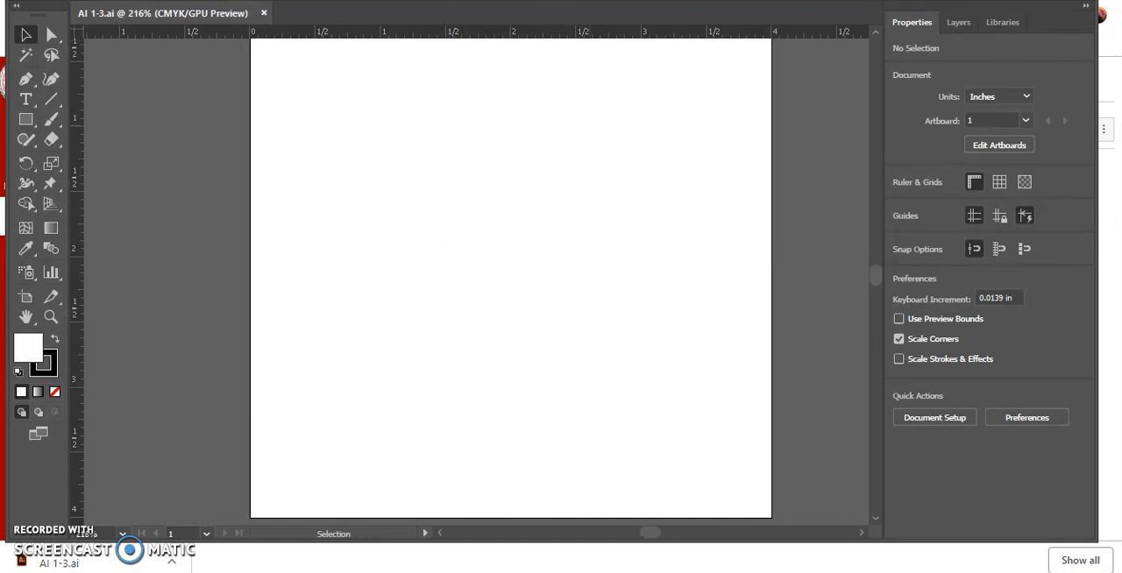
{"action": "mouse_move", "coordinate": [741, 0]}
{"action": "left_mouse_down"}
{"action": "mouse_move", "coordinate": [758, 11]}
{"action": "mouse_move", "coordinate": [743, 20]}
{"action": "left_mouse_up"}
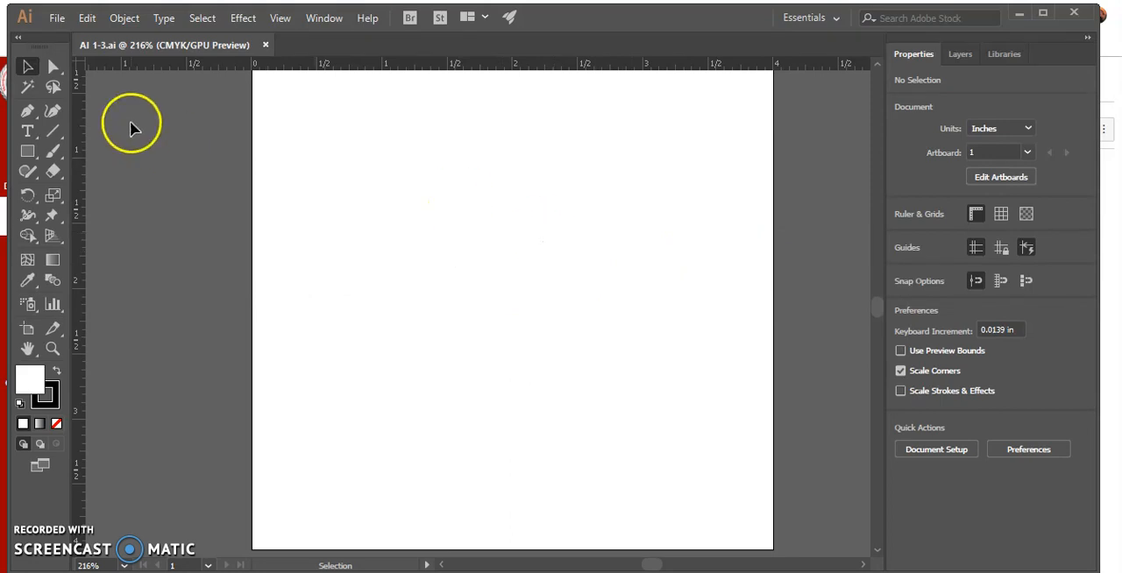
{"action": "left_click", "coordinate": [56, 18]}
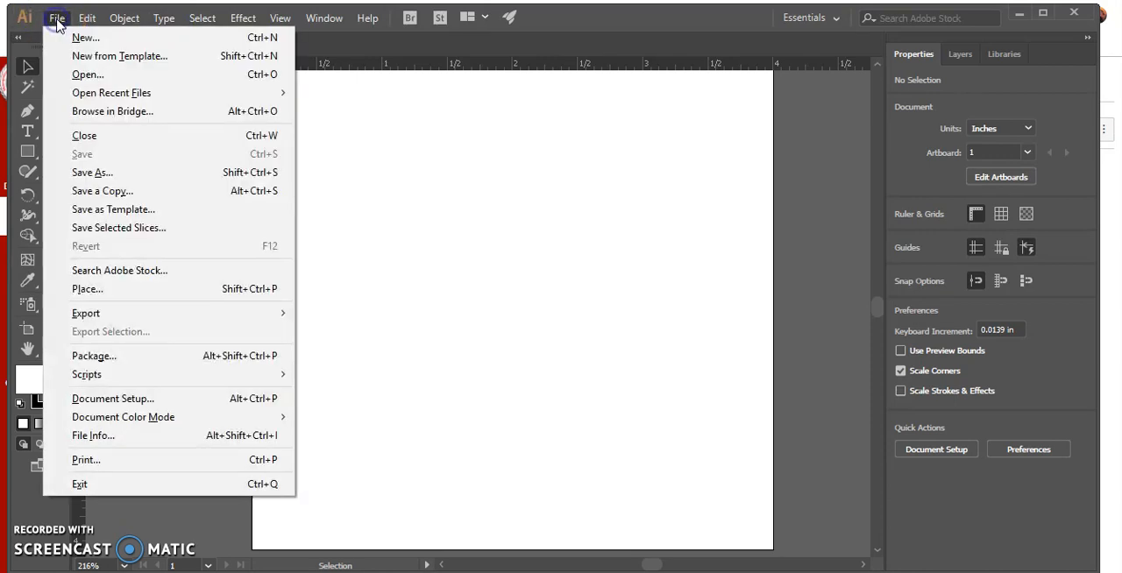
{"action": "left_click", "coordinate": [110, 172]}
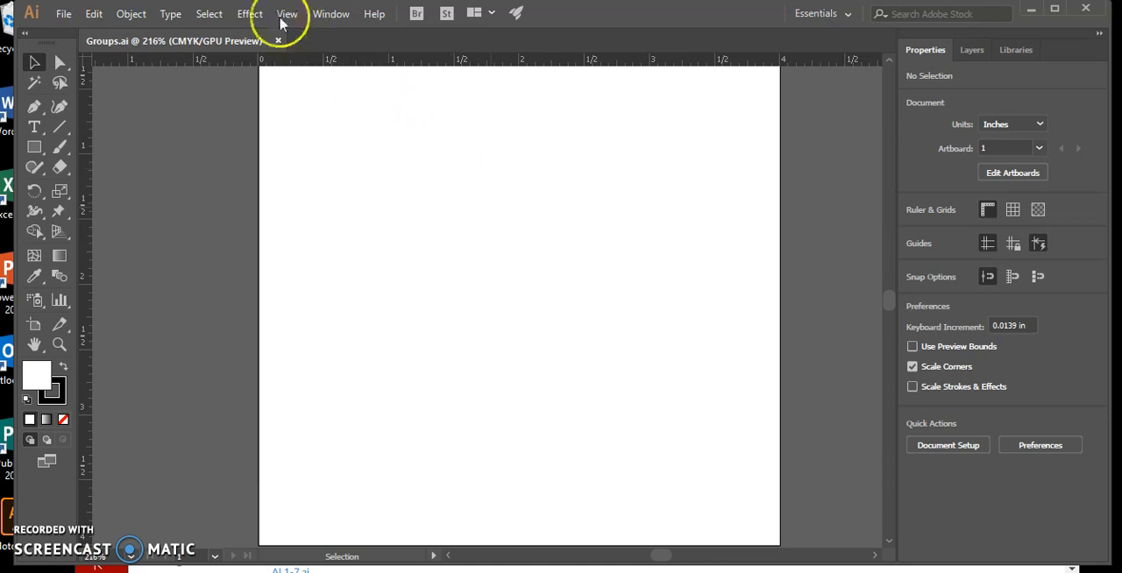
Step: Show all hidden objects on the artboard and group the blue square, pink circle and lavender square
{"action": "left_click", "coordinate": [131, 14]}
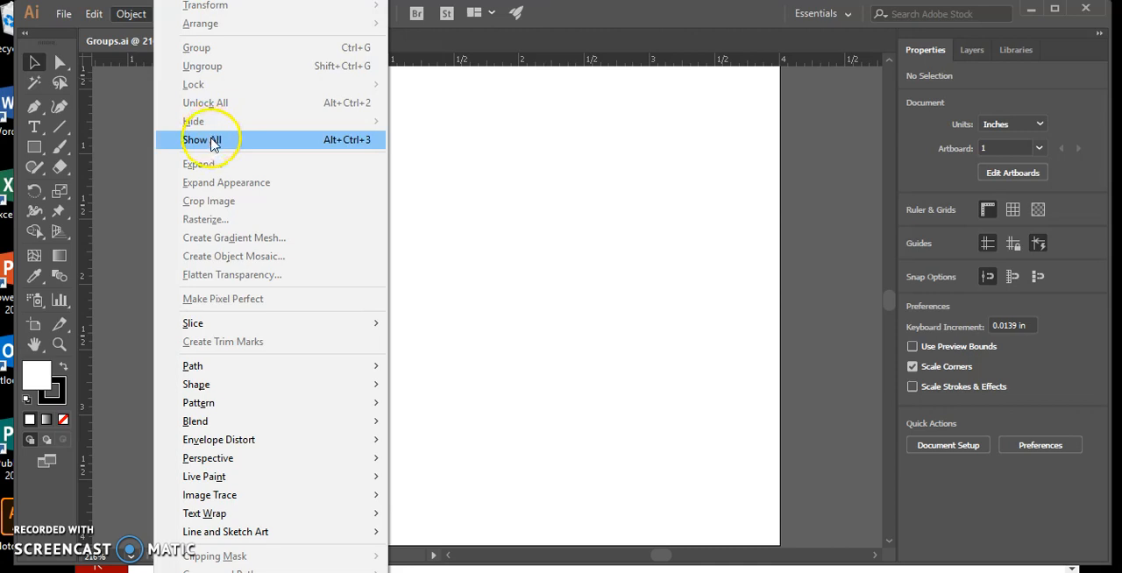
{"action": "left_click", "coordinate": [210, 140]}
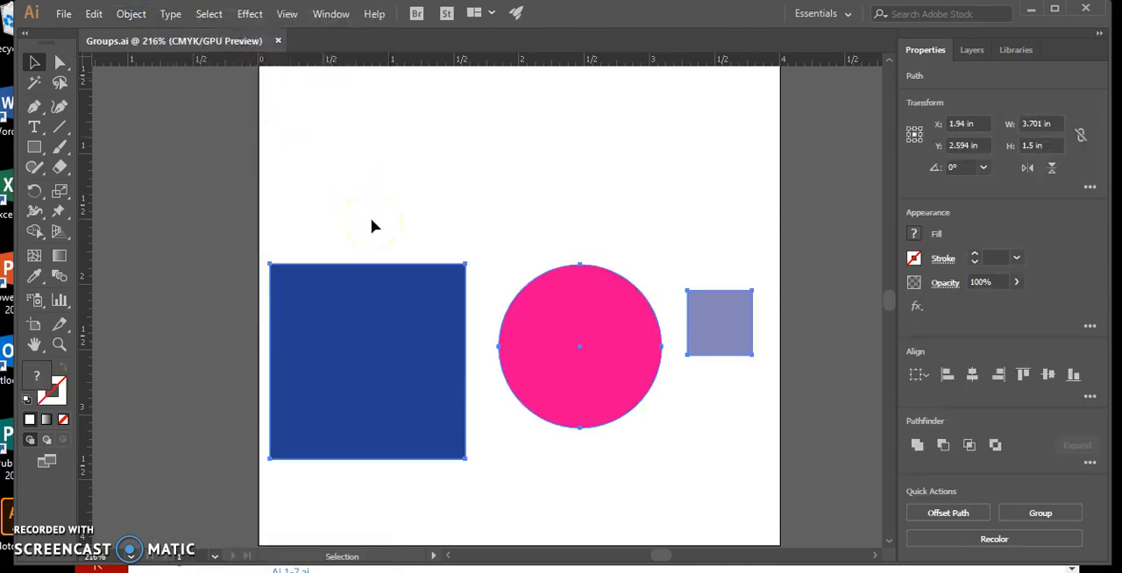
{"action": "left_click", "coordinate": [132, 14]}
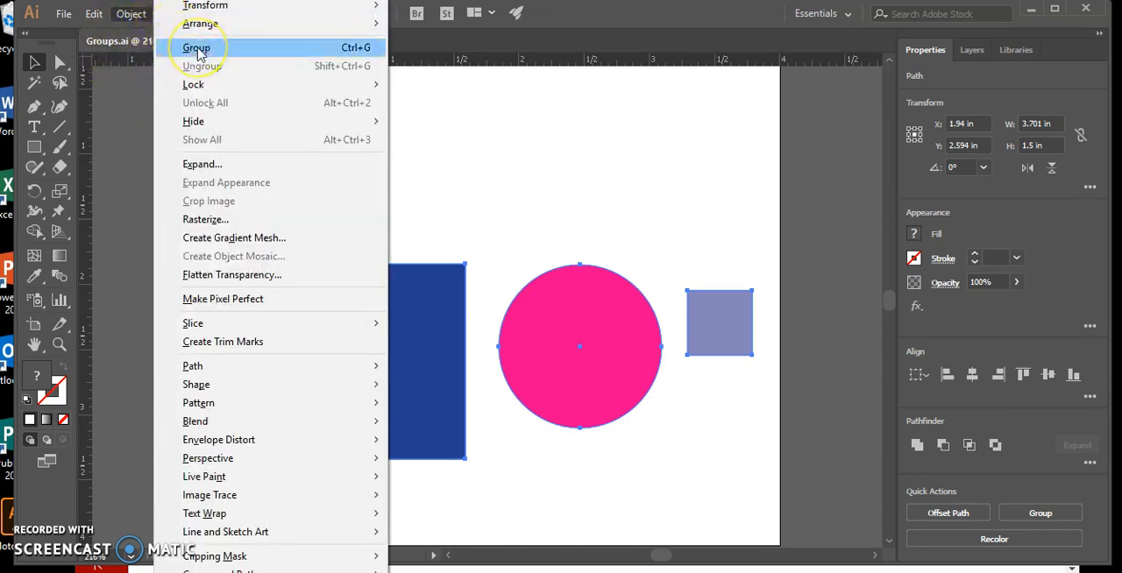
{"action": "left_click", "coordinate": [197, 50]}
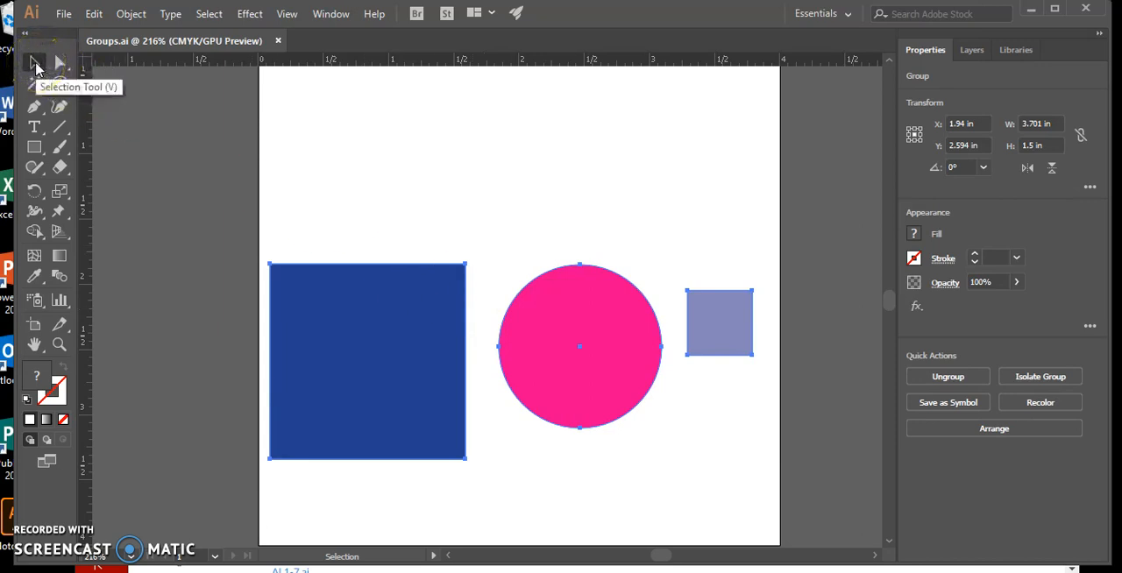
Step: Try selecting the whole group with the Selection tool, and only the pink circle with the Direct Selection tool
{"action": "left_click", "coordinate": [402, 111]}
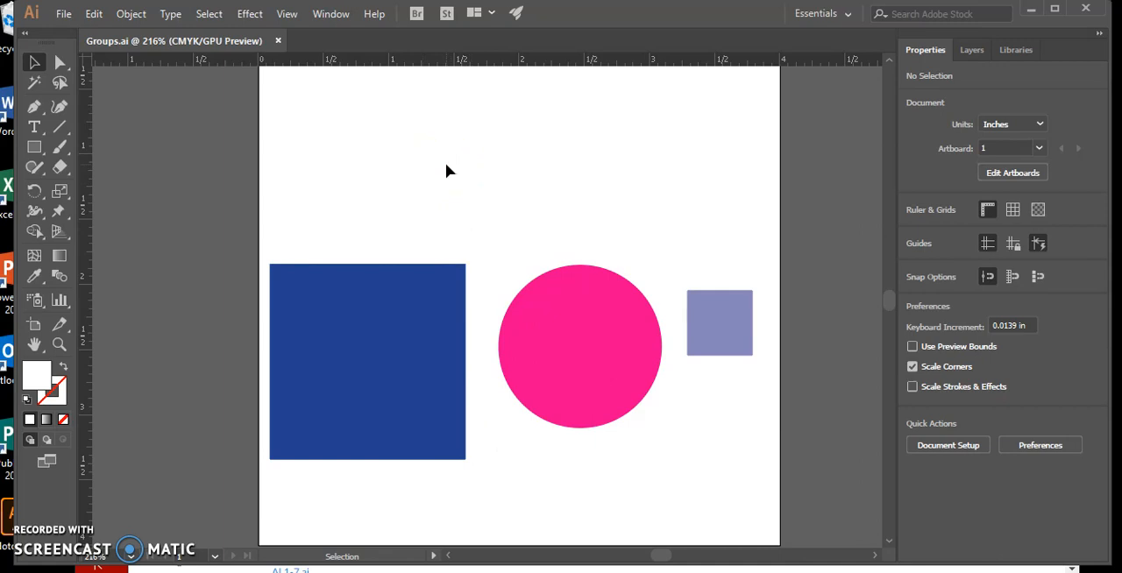
{"action": "left_click", "coordinate": [610, 331]}
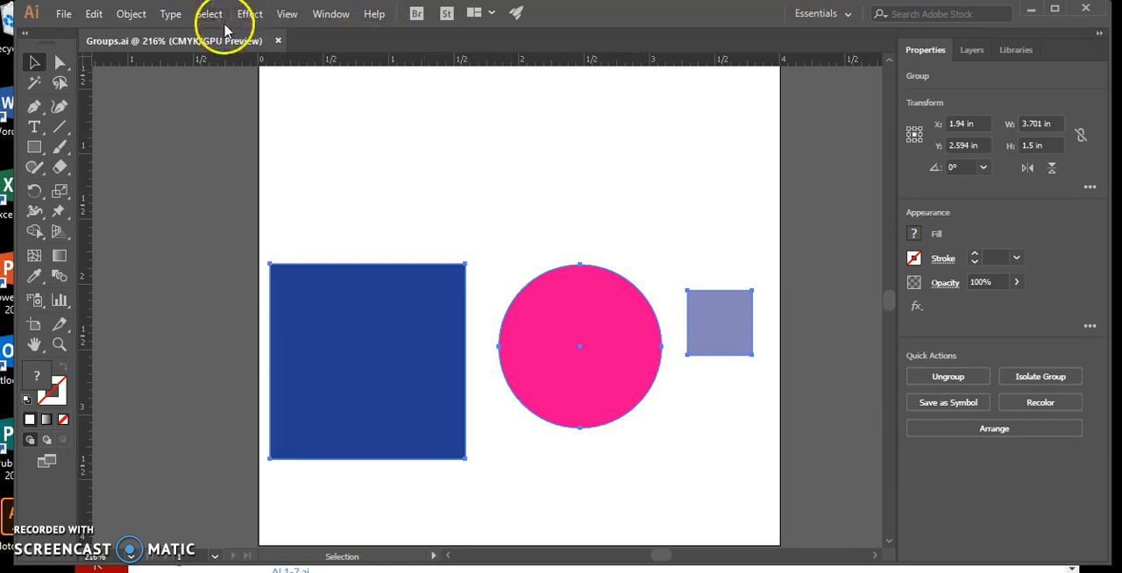
{"action": "left_click", "coordinate": [473, 128]}
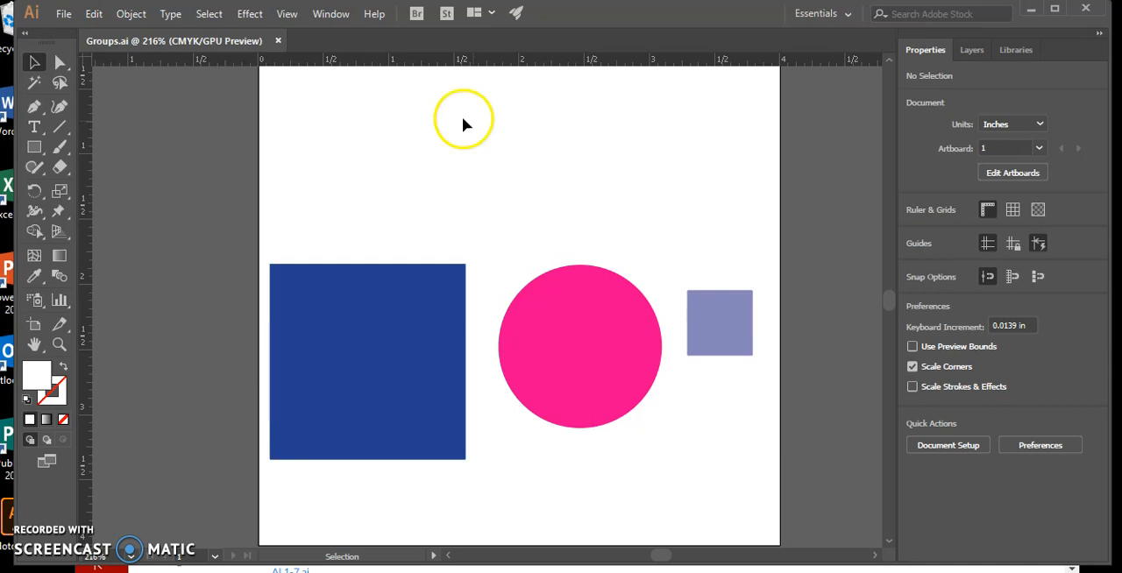
{"action": "left_click", "coordinate": [62, 62]}
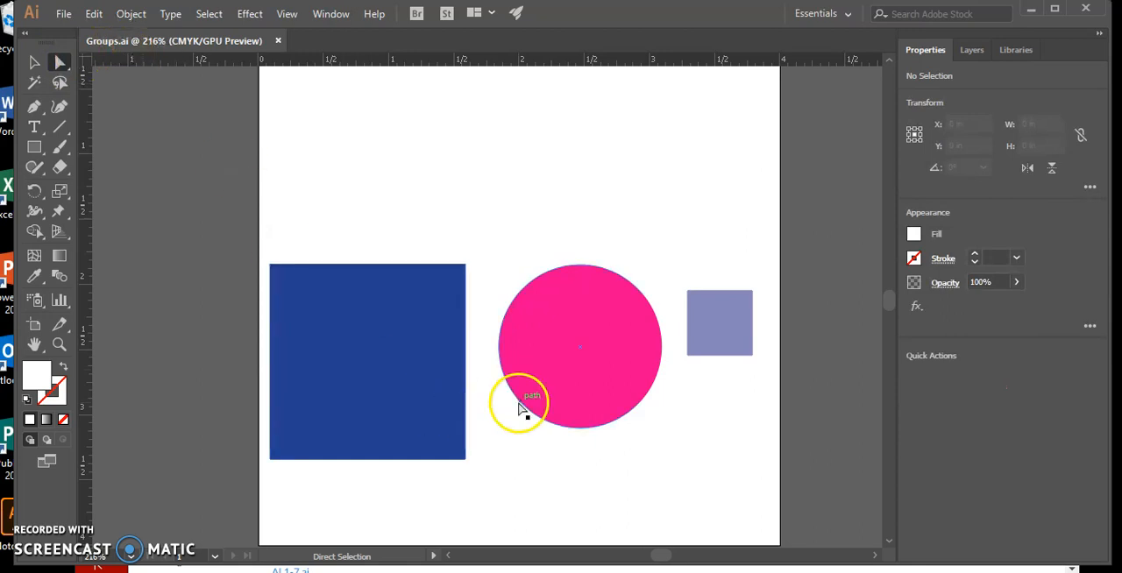
{"action": "left_click", "coordinate": [606, 307]}
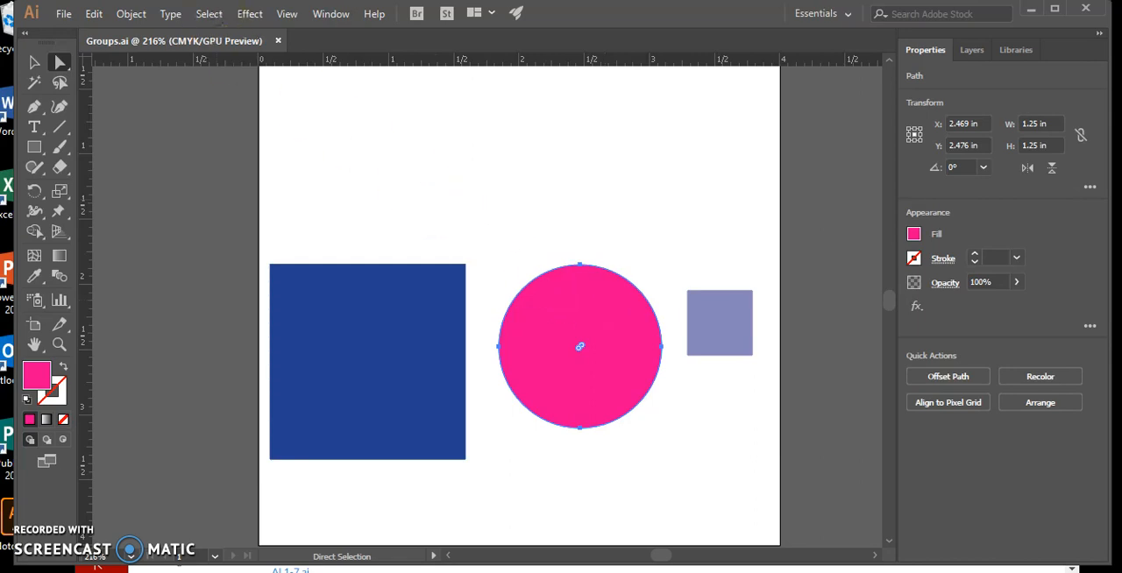
Step: Select all the artwork and ungroup the three shapes, returning to the Selection tool
{"action": "left_click", "coordinate": [211, 14]}
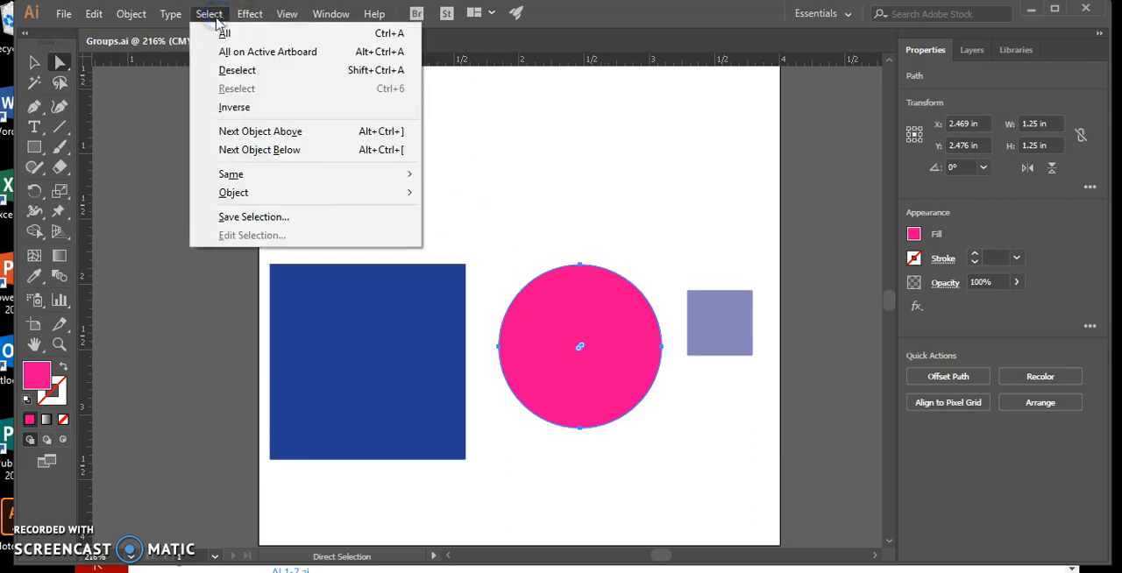
{"action": "left_click", "coordinate": [224, 34]}
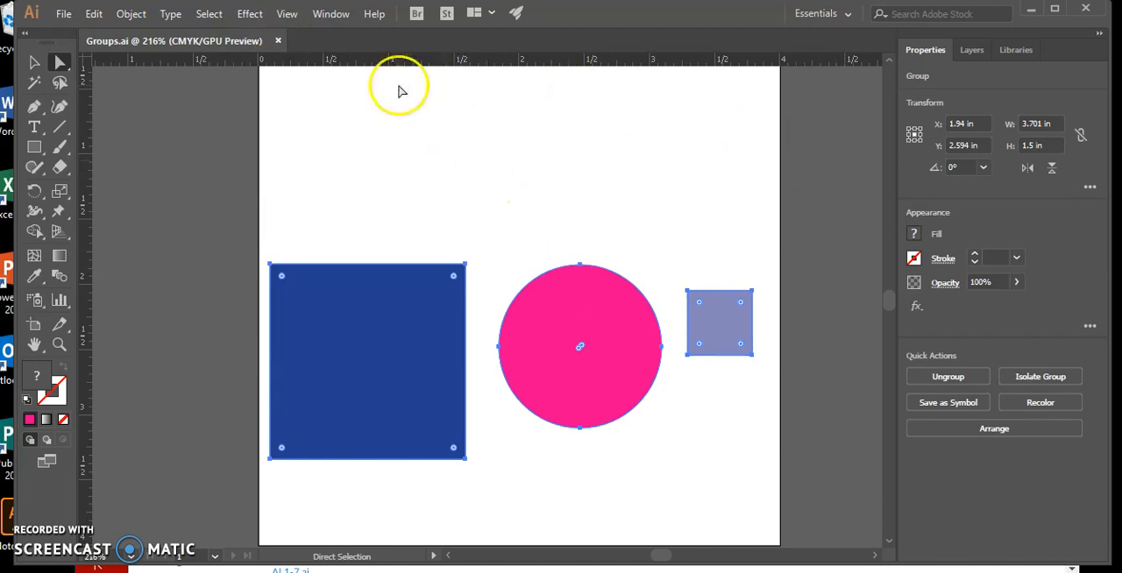
{"action": "left_click", "coordinate": [129, 15]}
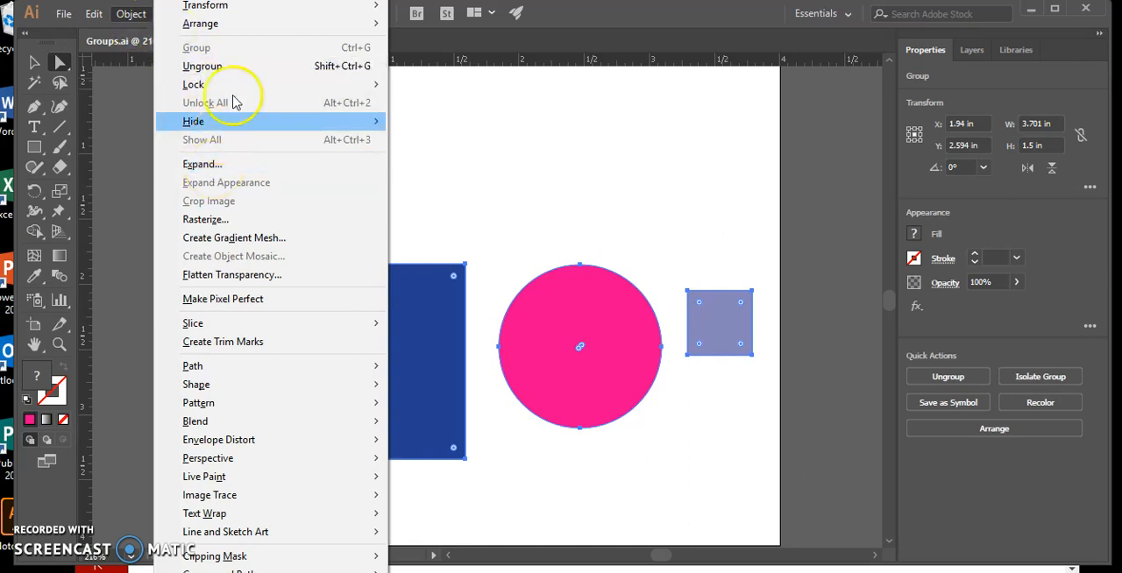
{"action": "left_click", "coordinate": [238, 70]}
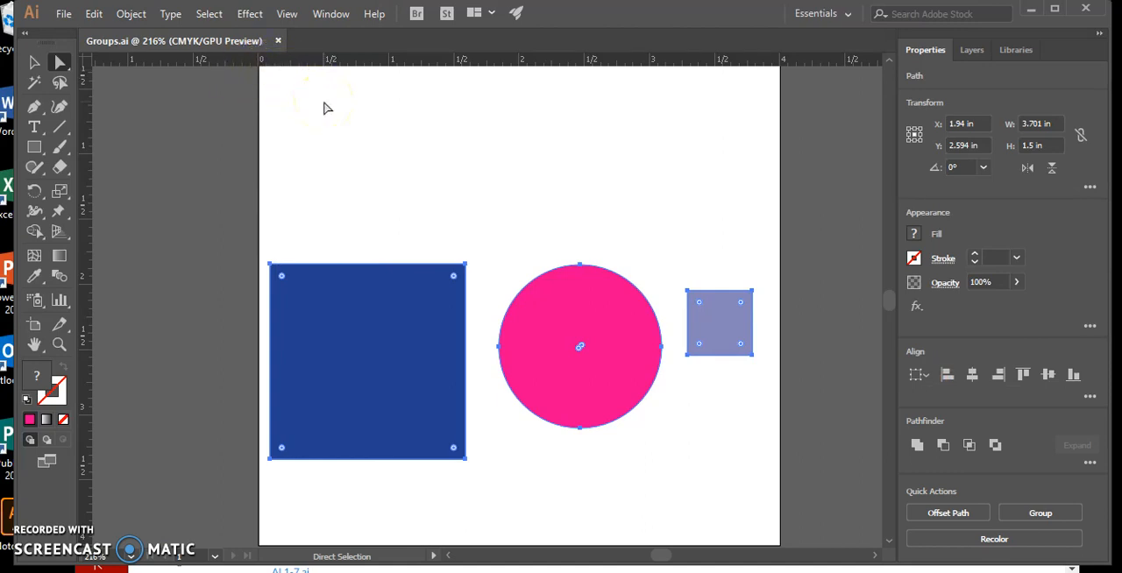
{"action": "left_click", "coordinate": [34, 65]}
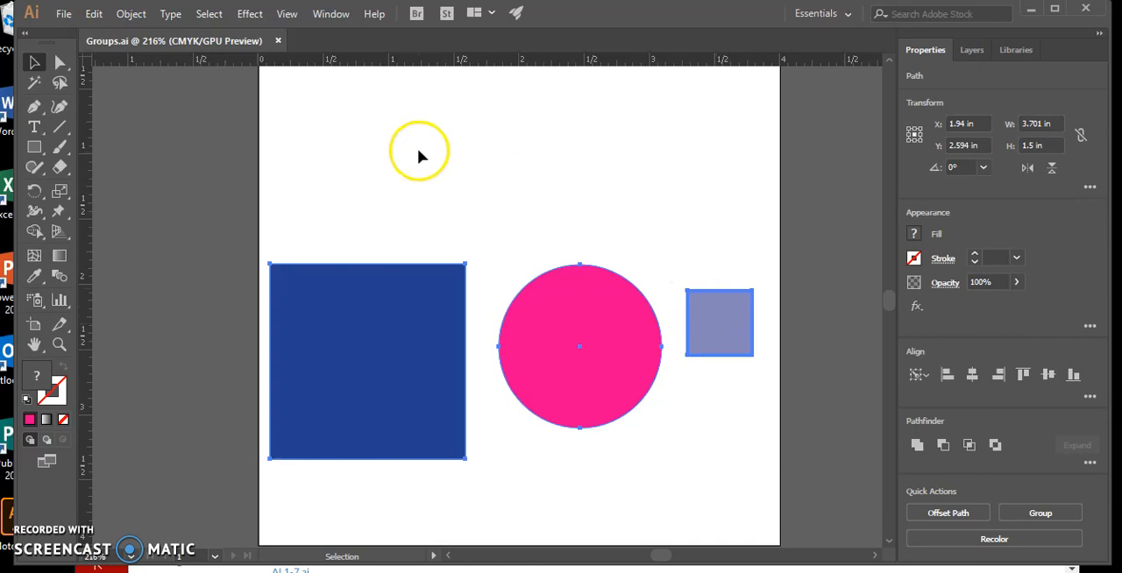
Step: Hide the three selected shapes and undo the hiding
{"action": "left_click", "coordinate": [131, 14]}
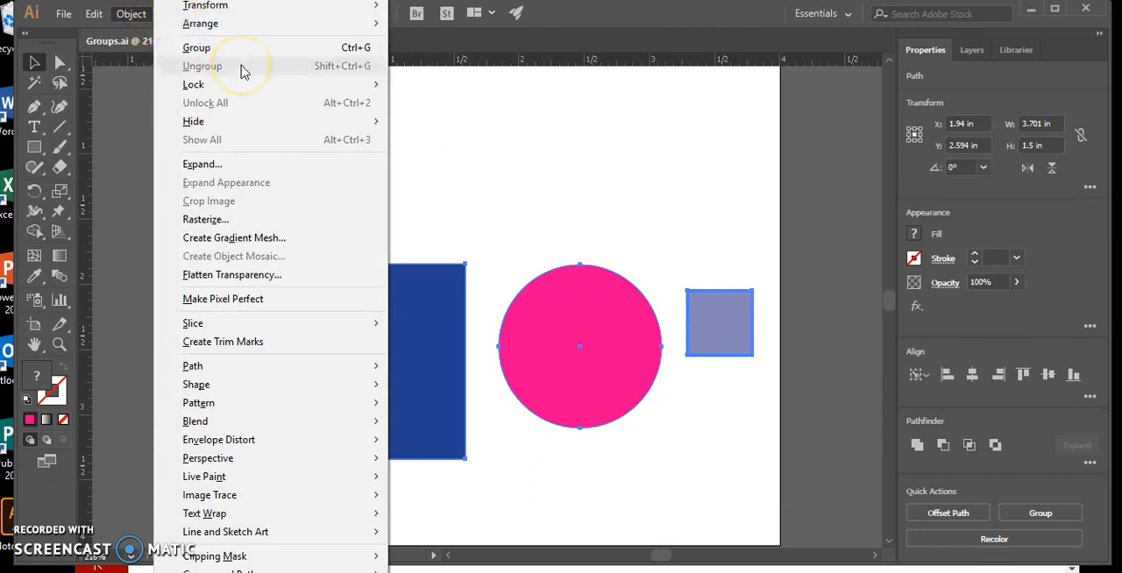
{"action": "mouse_move", "coordinate": [239, 123]}
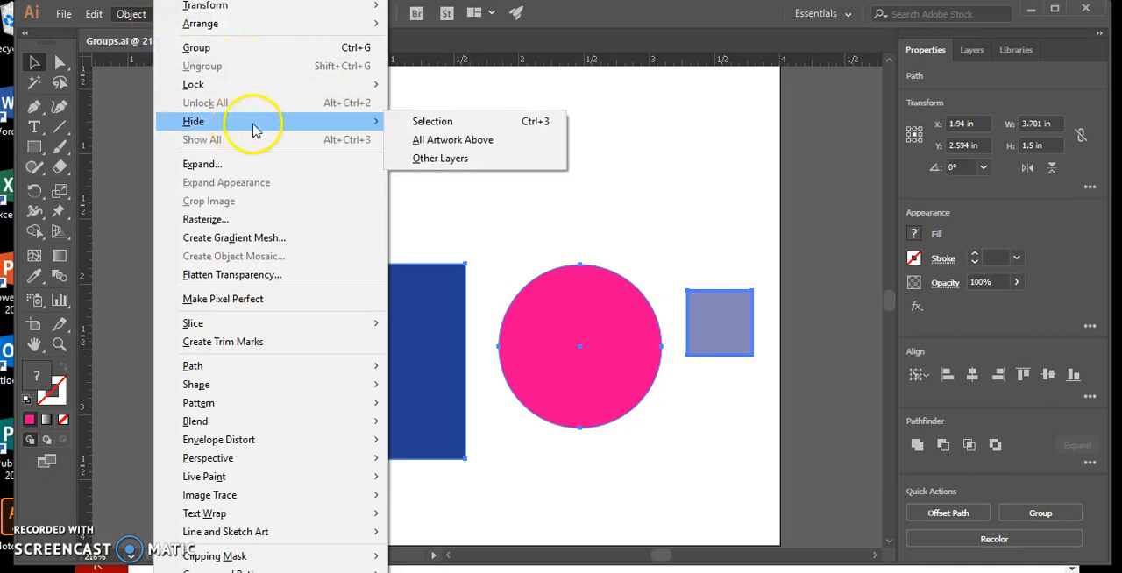
{"action": "left_click", "coordinate": [432, 121]}
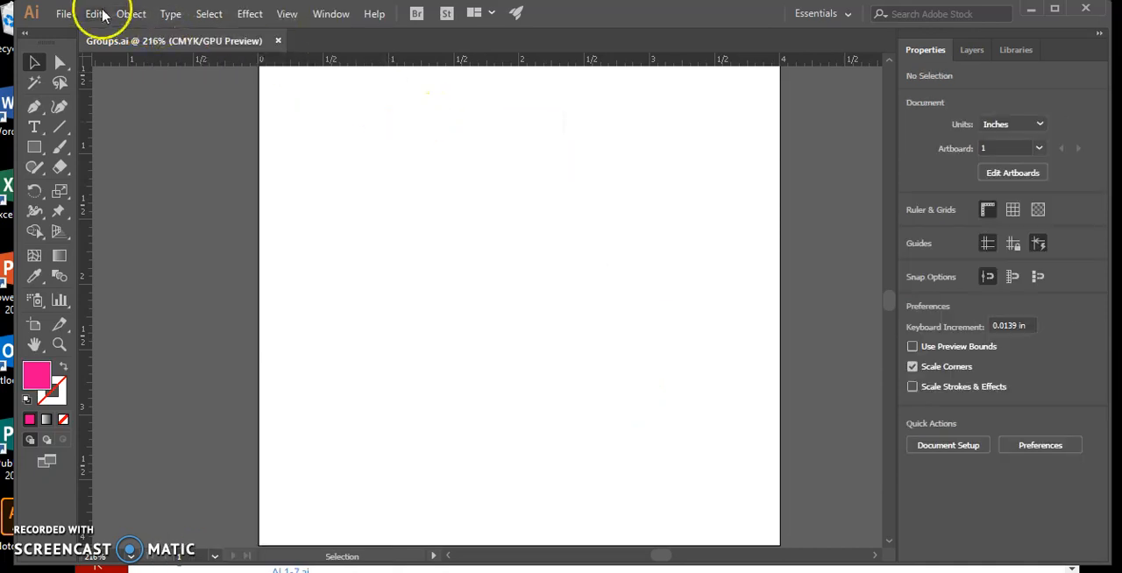
{"action": "left_click", "coordinate": [94, 14]}
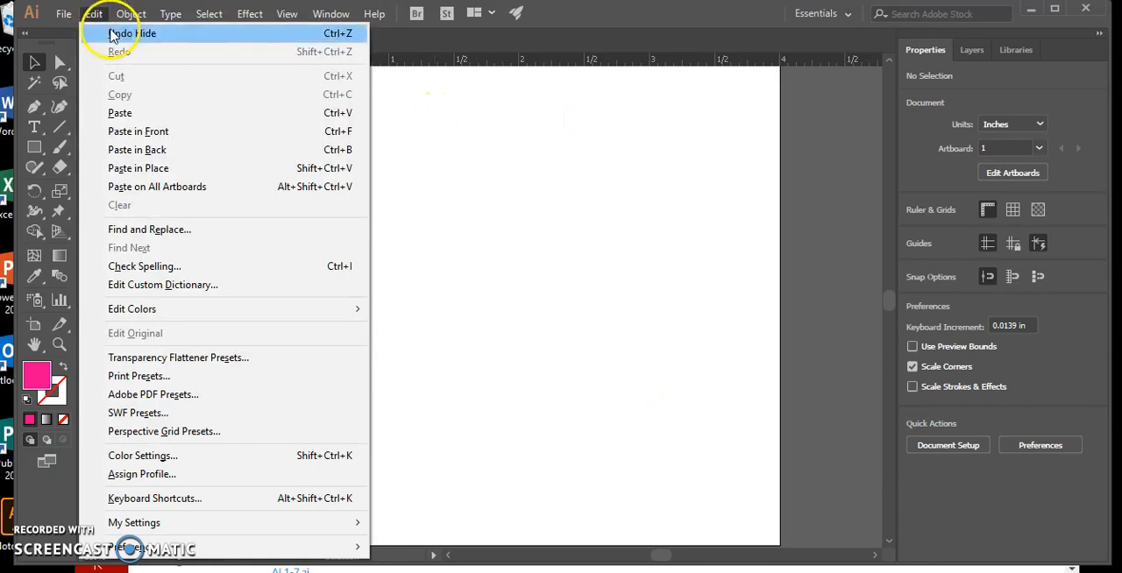
{"action": "left_click", "coordinate": [116, 33]}
Step: Lock only the small lavender square and release it again with Unlock All
{"action": "left_click", "coordinate": [131, 14]}
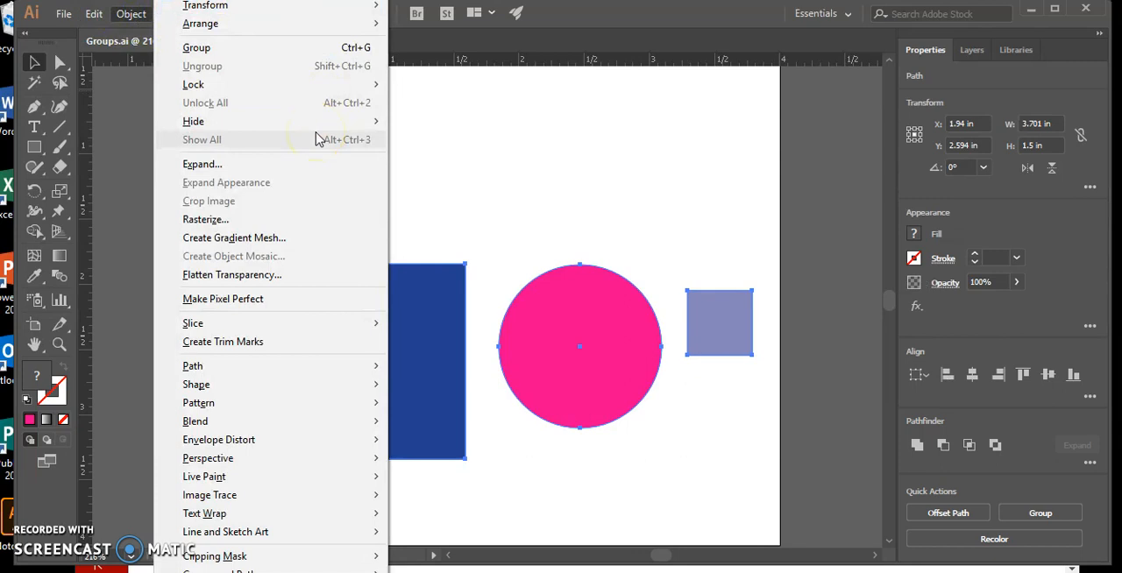
{"action": "left_click", "coordinate": [614, 175]}
{"action": "left_click", "coordinate": [614, 171]}
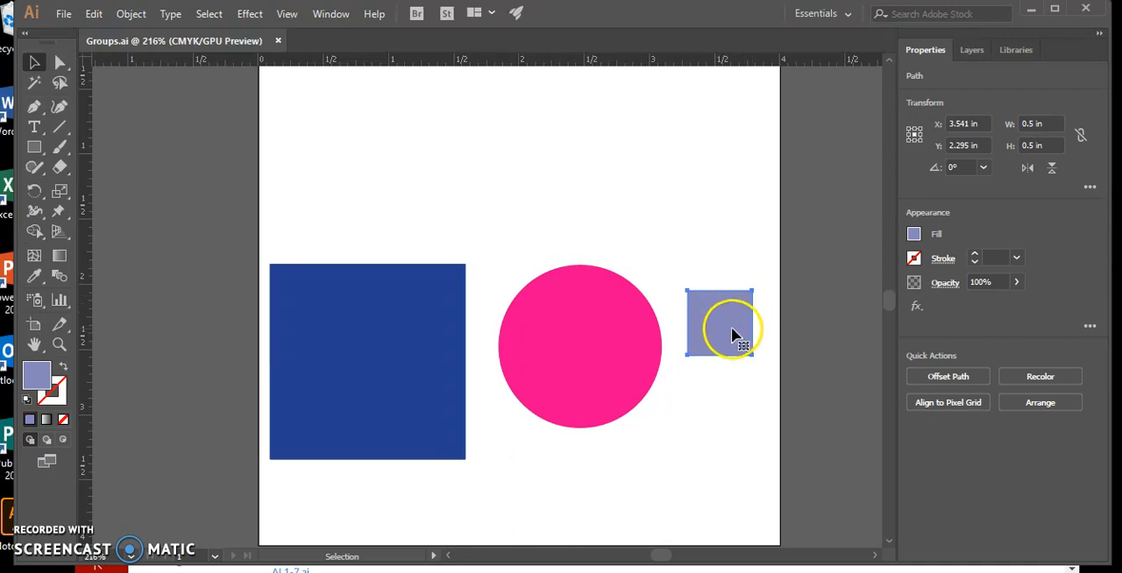
{"action": "left_click", "coordinate": [131, 15]}
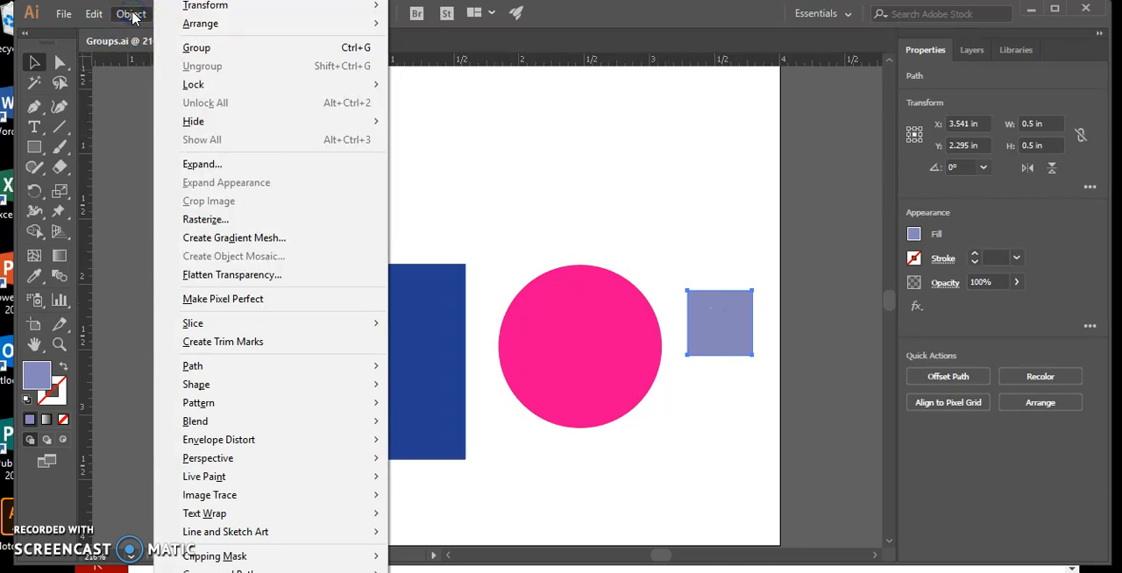
{"action": "mouse_move", "coordinate": [222, 93]}
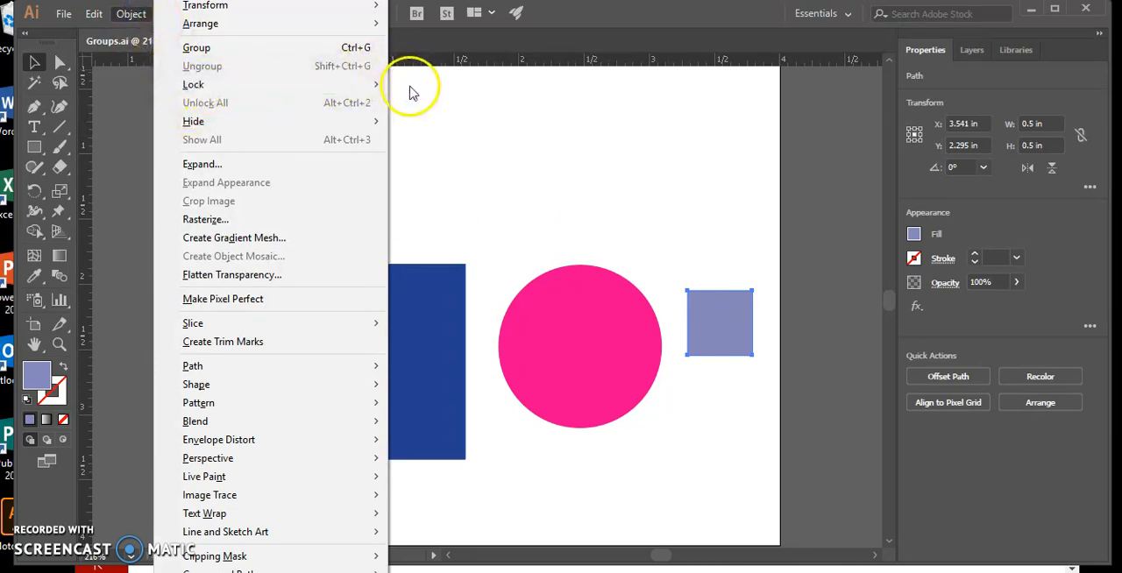
{"action": "mouse_move", "coordinate": [371, 93]}
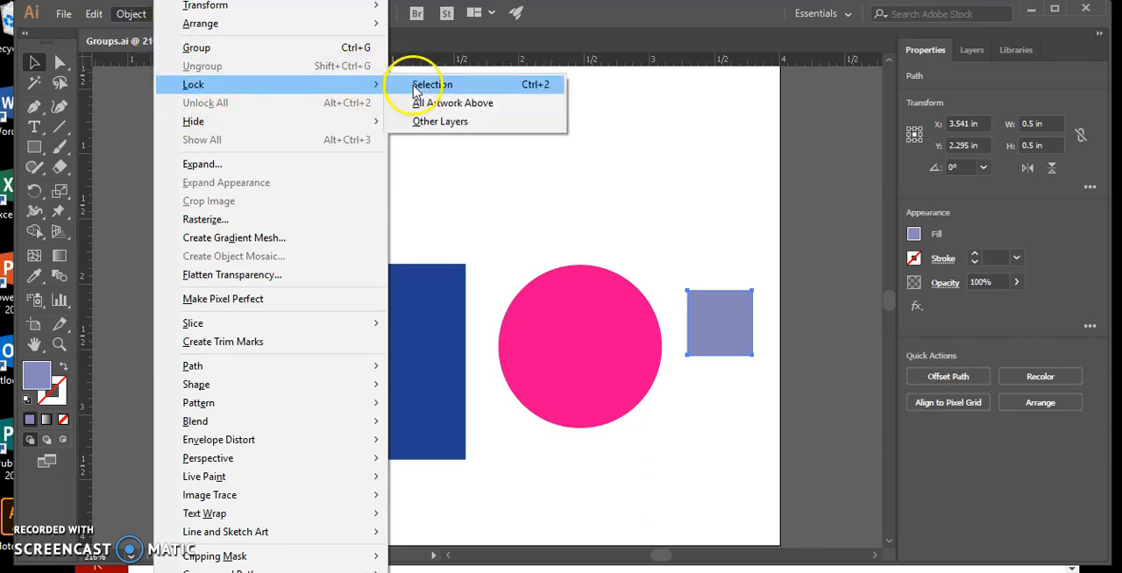
{"action": "left_click", "coordinate": [416, 91]}
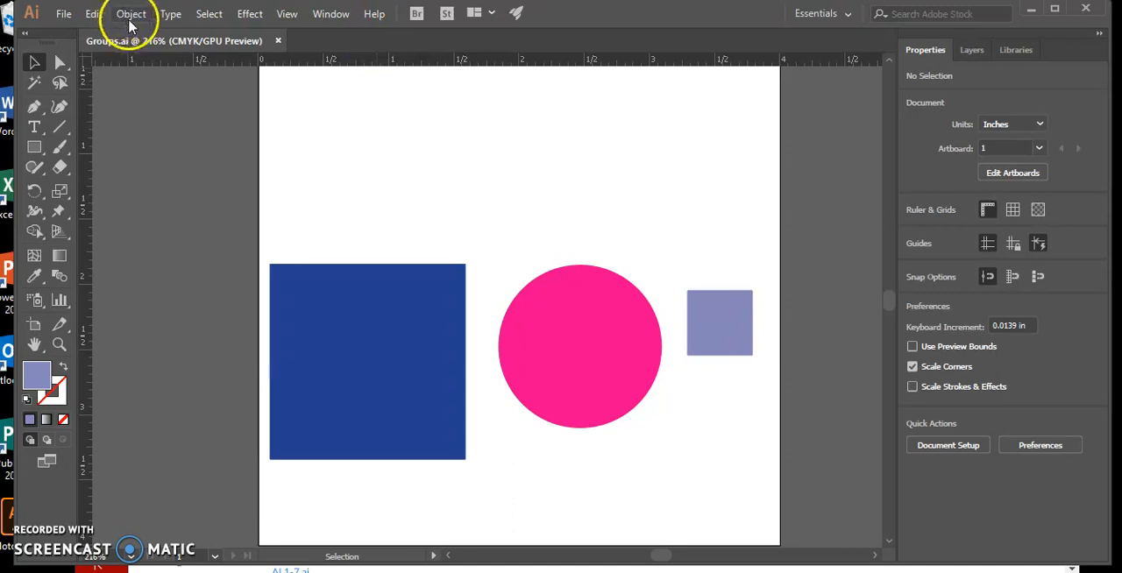
{"action": "left_click", "coordinate": [131, 15]}
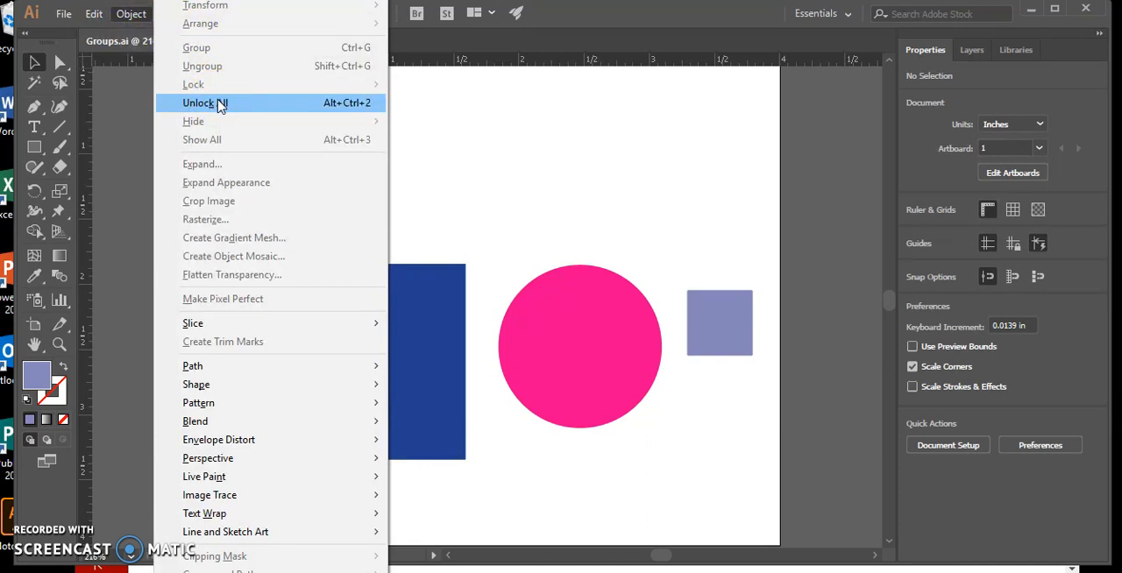
{"action": "left_click", "coordinate": [219, 103]}
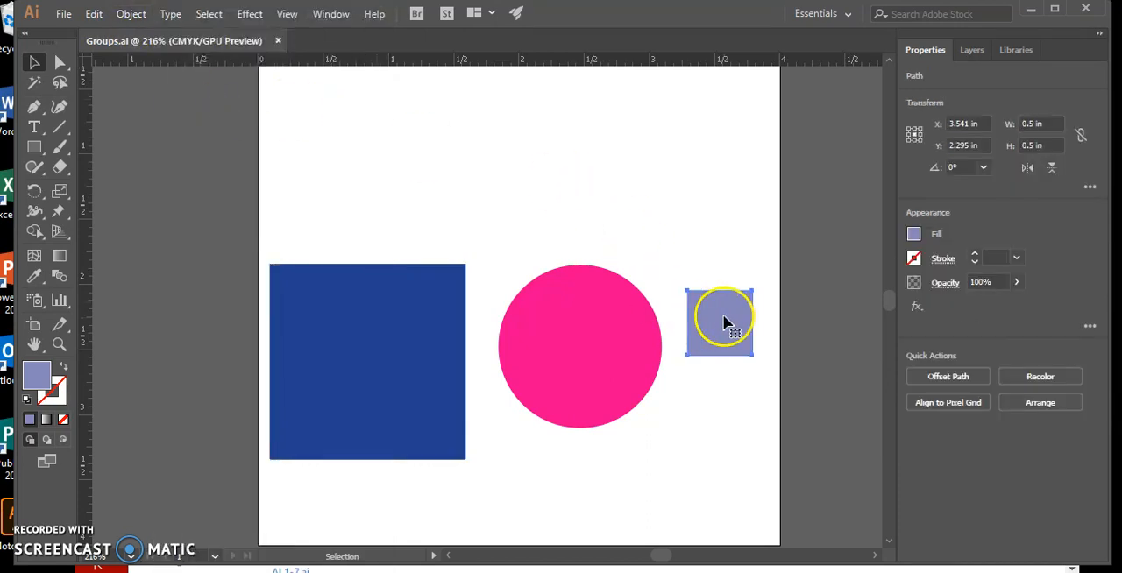
Step: Select all three shapes, hide the selection and bring the shapes back with Show All
{"action": "left_click", "coordinate": [597, 305]}
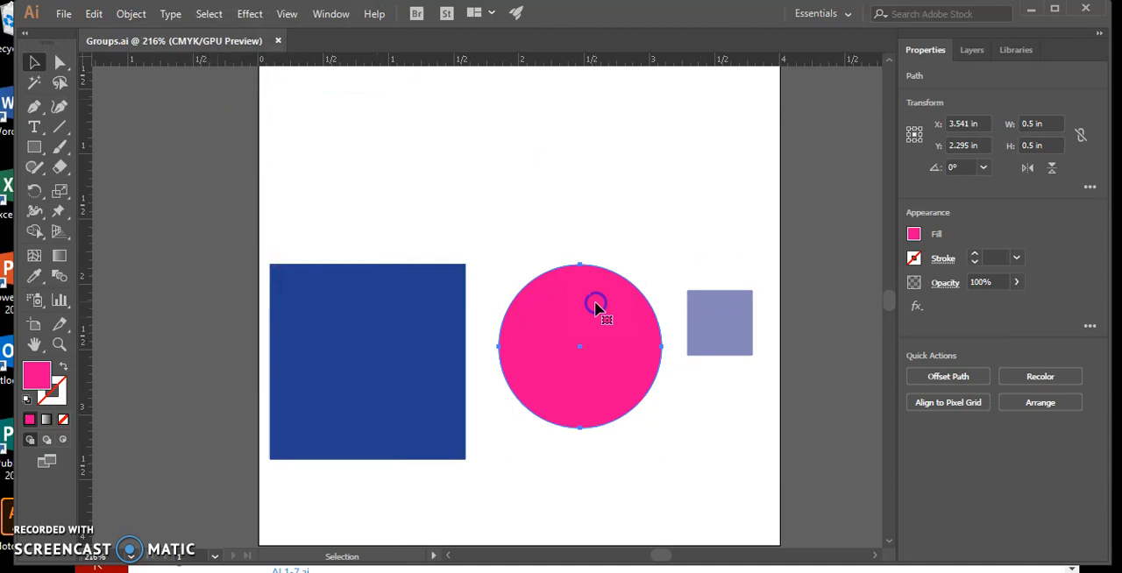
{"action": "left_click", "coordinate": [741, 331]}
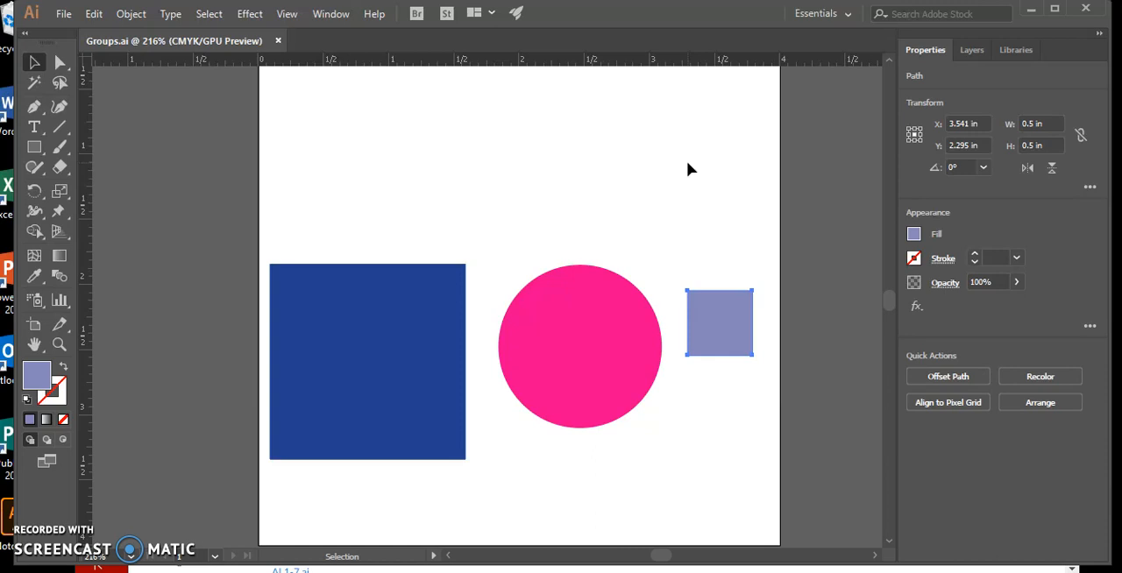
{"action": "left_click", "coordinate": [215, 15]}
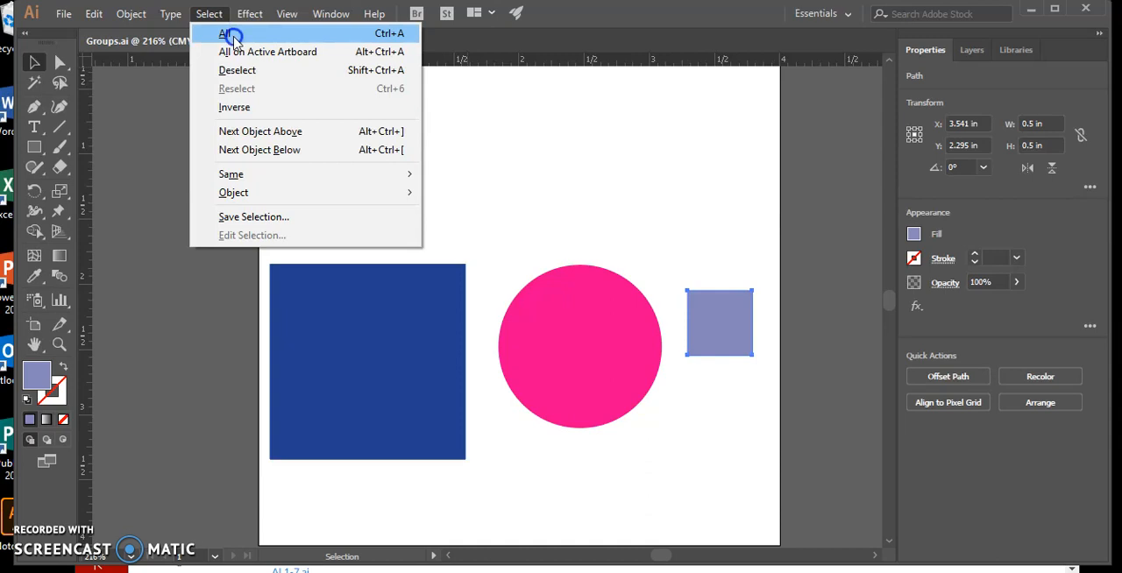
{"action": "left_click", "coordinate": [226, 32]}
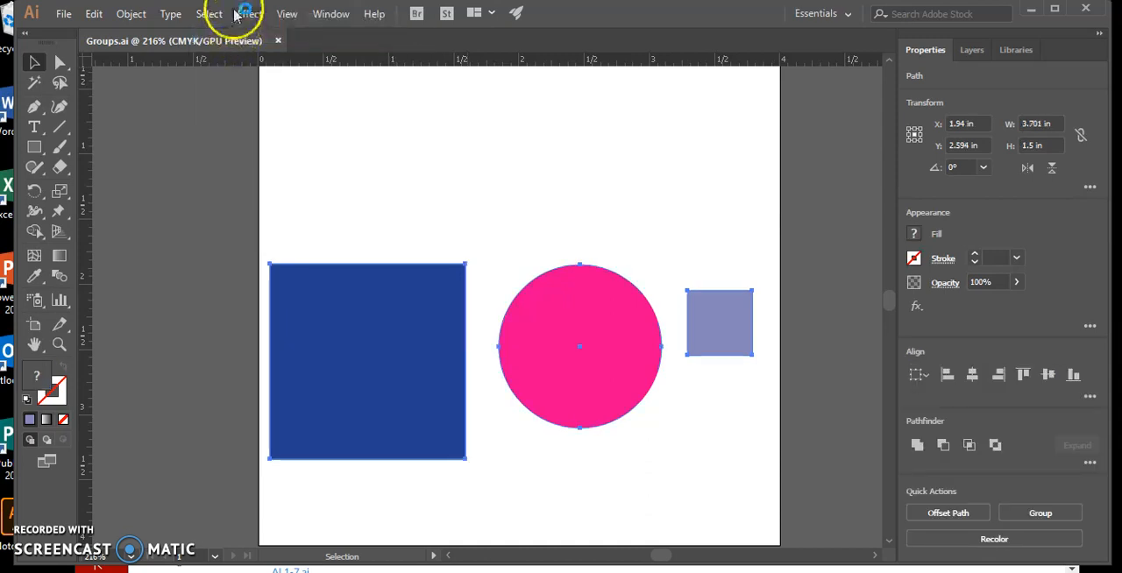
{"action": "left_click", "coordinate": [131, 15]}
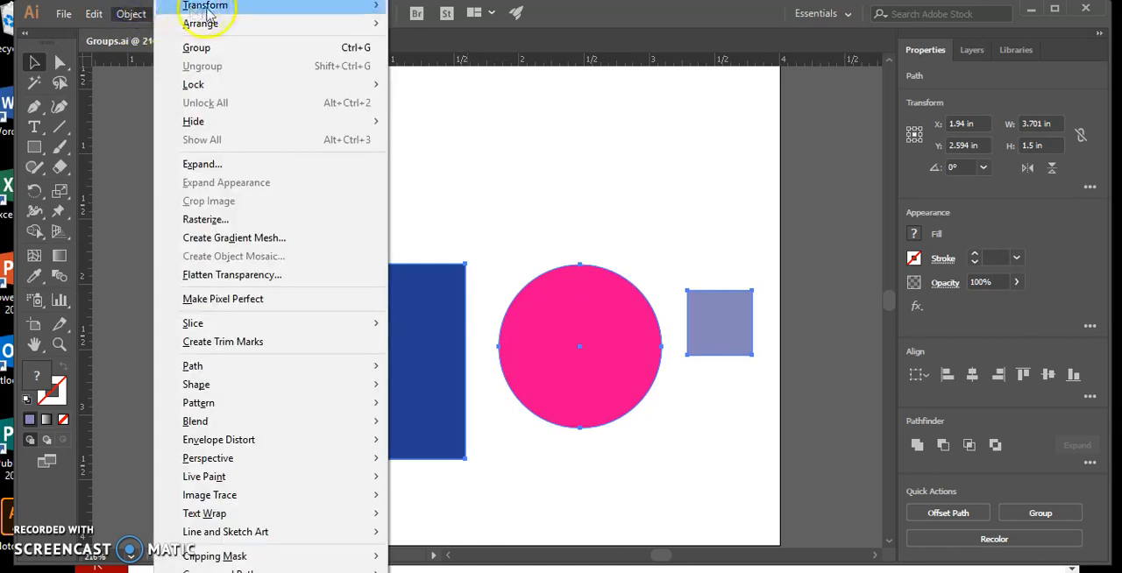
{"action": "mouse_move", "coordinate": [223, 120]}
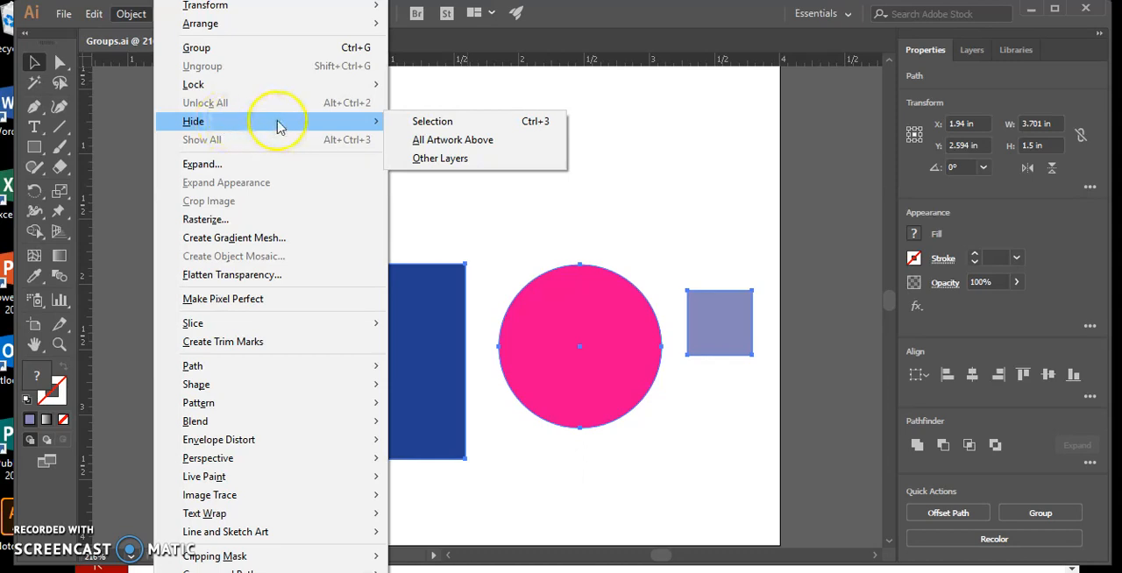
{"action": "left_click", "coordinate": [425, 125]}
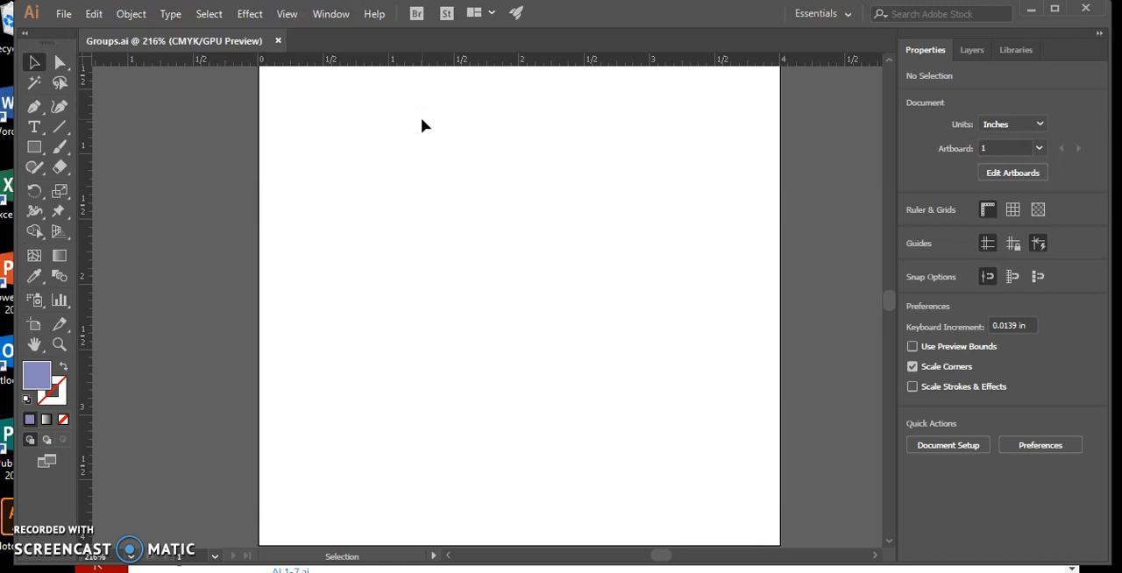
{"action": "left_click", "coordinate": [143, 15]}
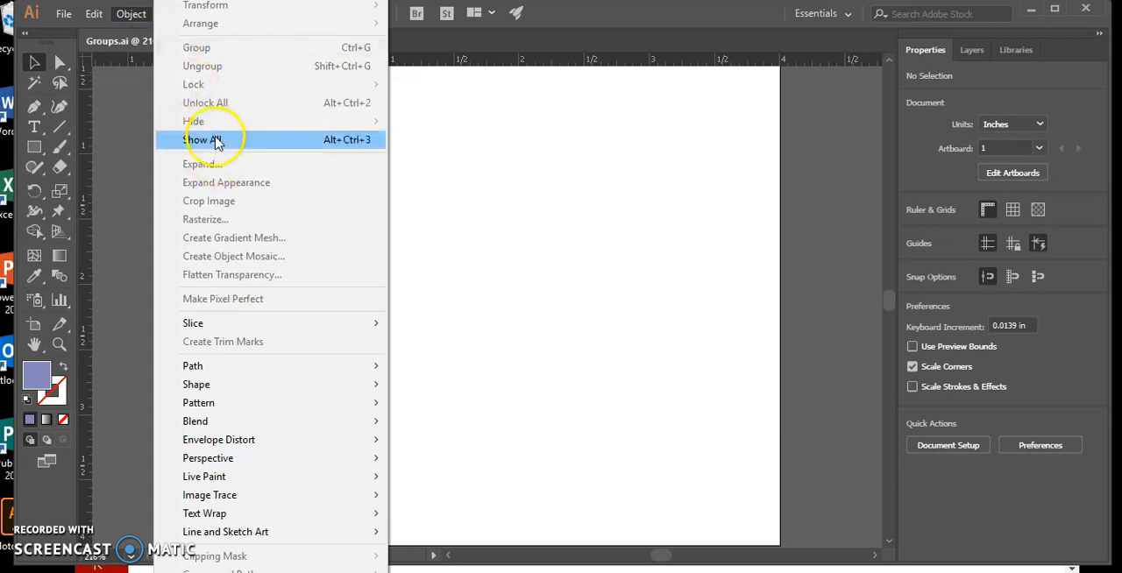
{"action": "left_click", "coordinate": [216, 143]}
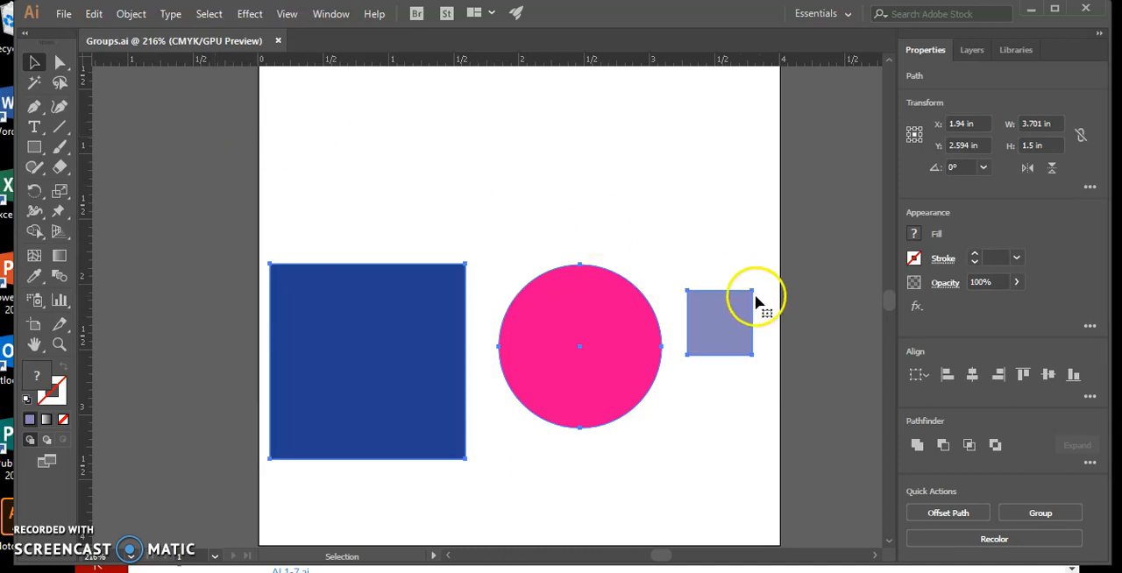
Step: Select only the pink circle and the small lavender square and hide them
{"action": "left_click", "coordinate": [631, 136]}
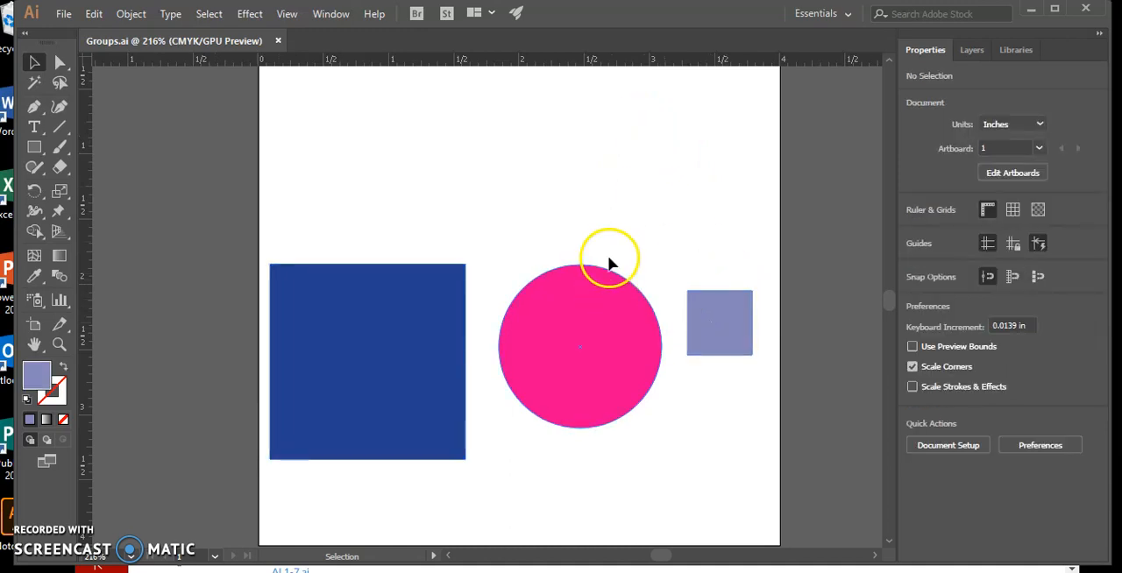
{"action": "left_click", "coordinate": [631, 339]}
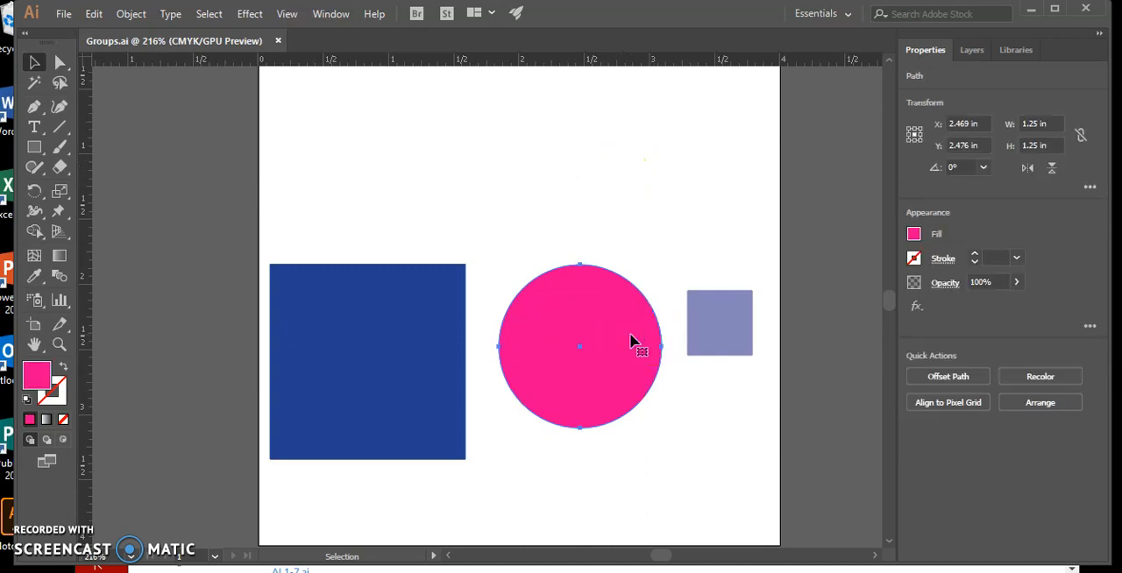
{"action": "left_click", "coordinate": [721, 321], "text": "shift"}
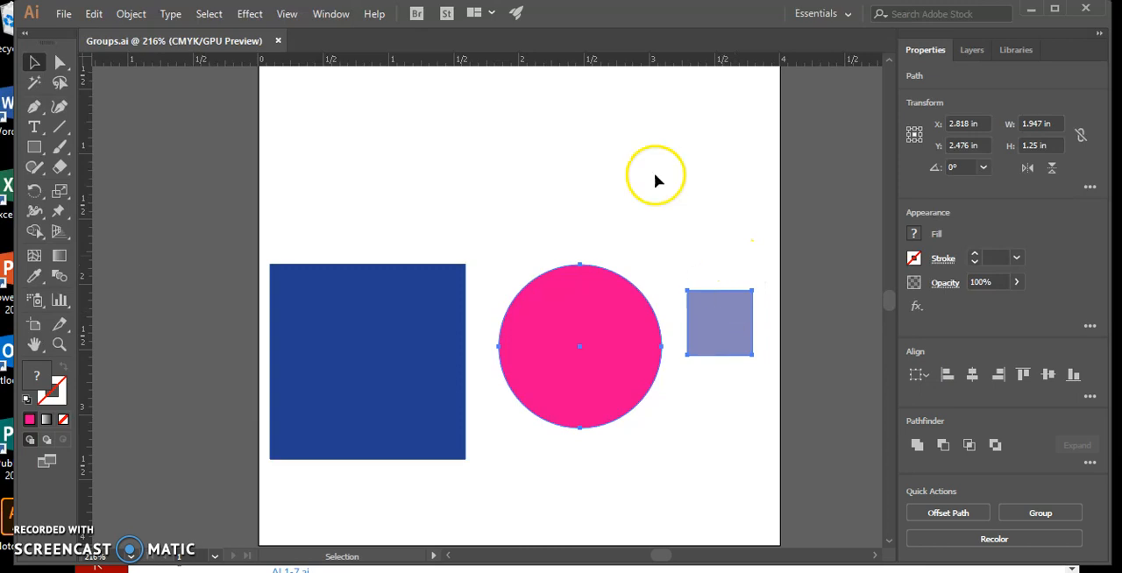
{"action": "left_click", "coordinate": [119, 14]}
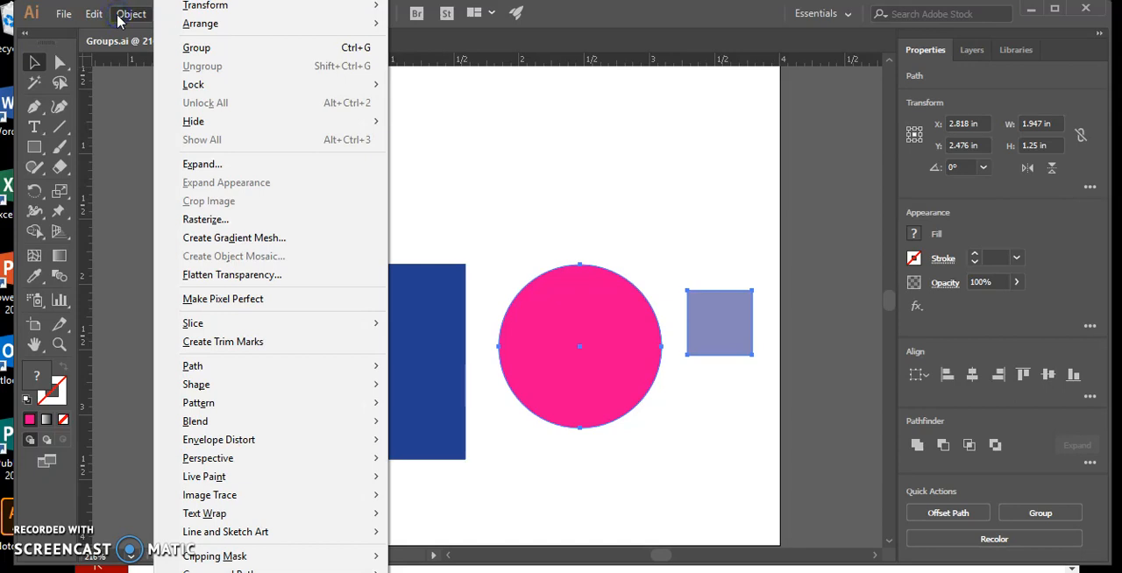
{"action": "mouse_move", "coordinate": [207, 125]}
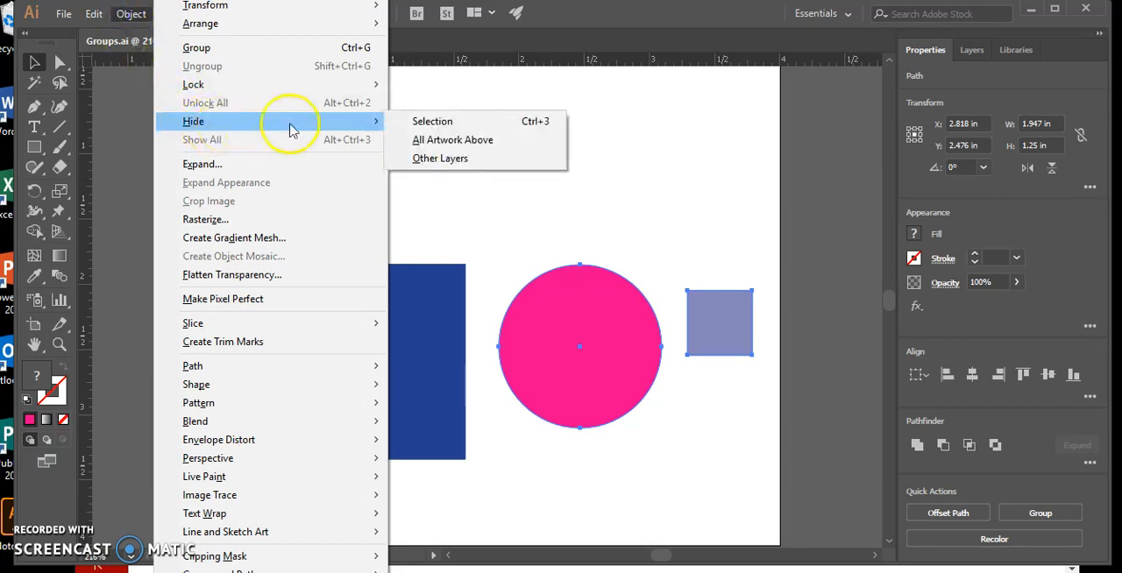
{"action": "left_click", "coordinate": [424, 128]}
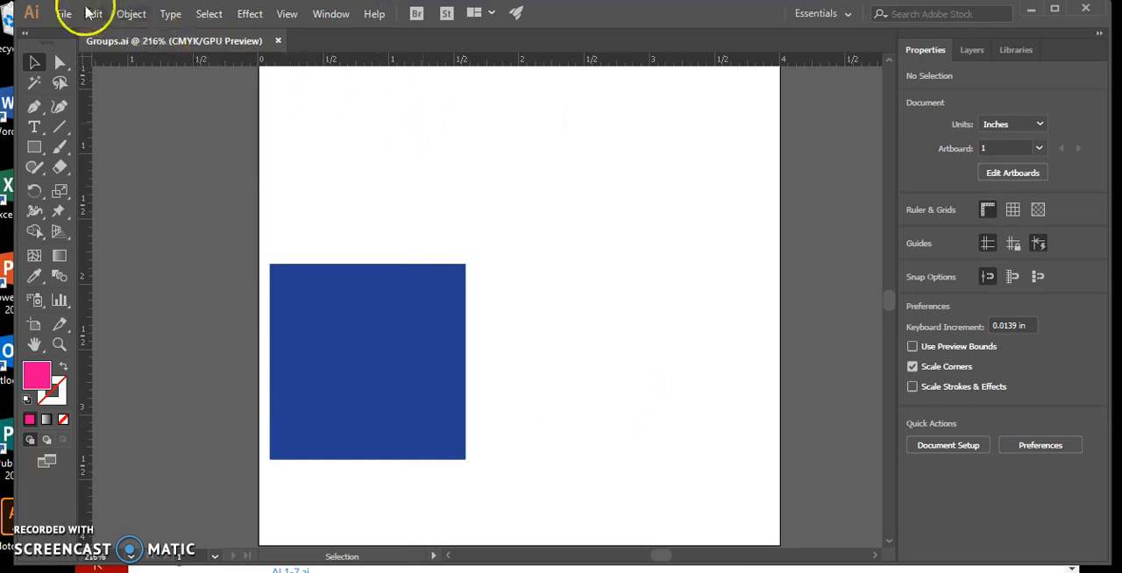
Step: Save the document and check that Smart Guides is enabled
{"action": "left_click", "coordinate": [65, 15]}
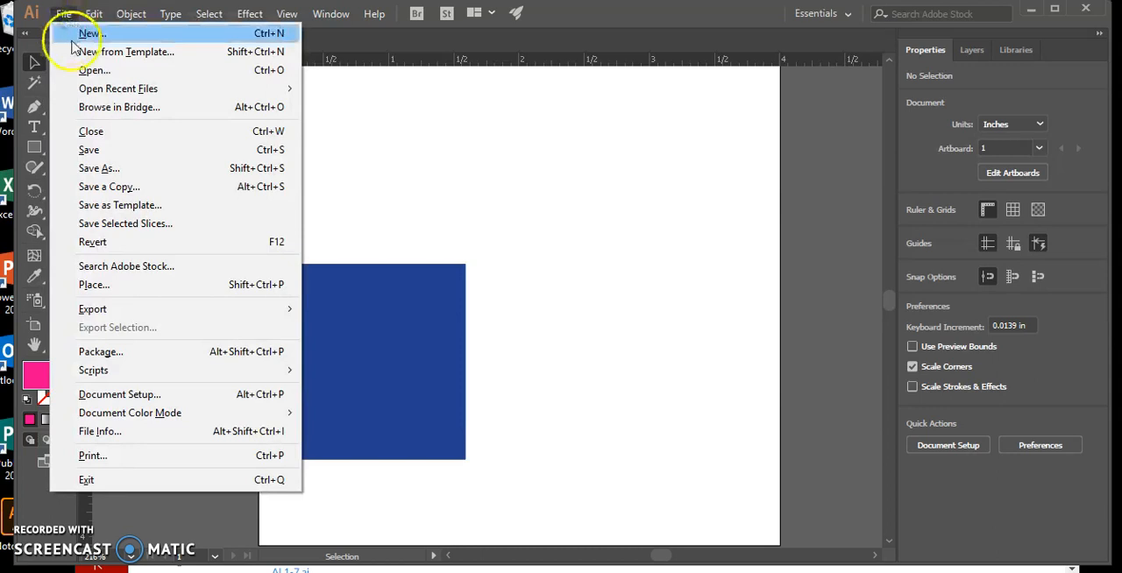
{"action": "left_click", "coordinate": [90, 151]}
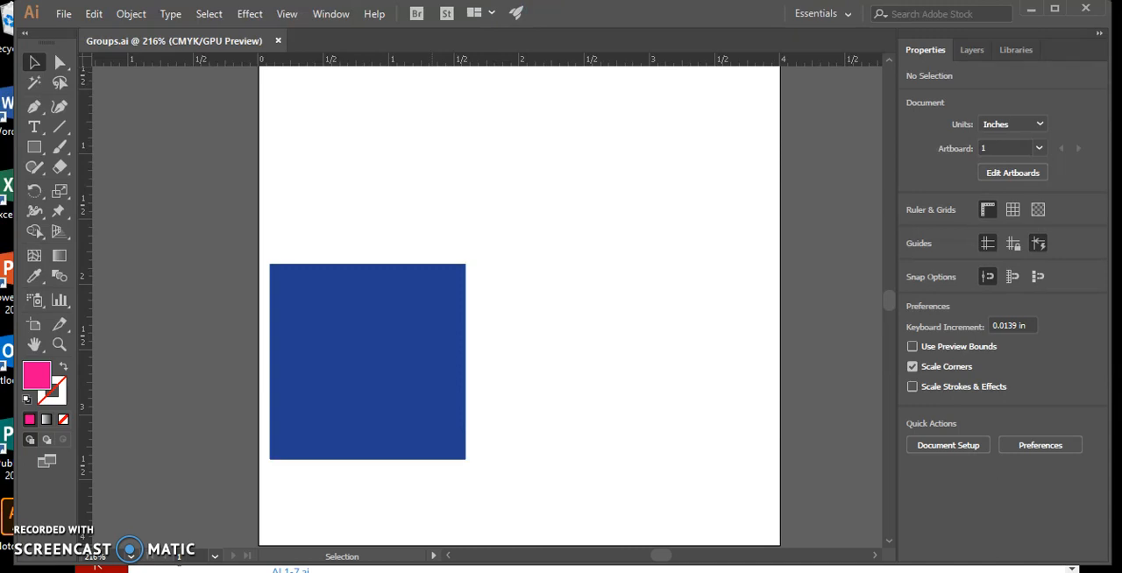
{"action": "left_click", "coordinate": [286, 19]}
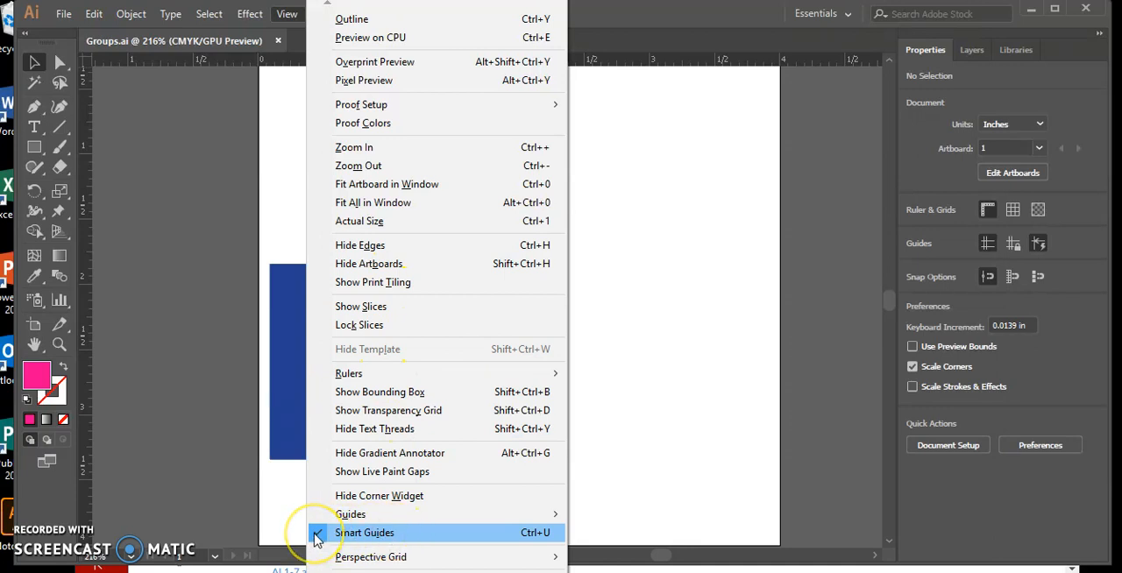
{"action": "left_click", "coordinate": [174, 438]}
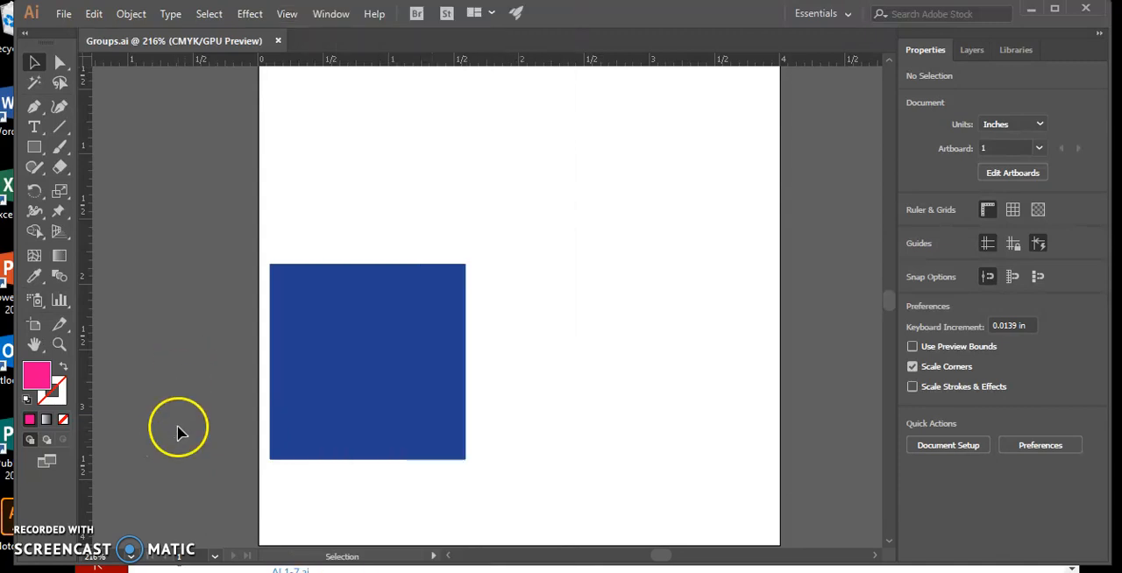
Step: Move the blue square to the artboard's center at X 2 in, Y 2 in, and fit the artboard in the window
{"action": "left_click", "coordinate": [367, 405]}
{"action": "left_click_drag", "start_coordinate": [367, 402], "coordinate": [559, 328]}
{"action": "left_click_drag", "start_coordinate": [552, 322], "coordinate": [519, 327]}
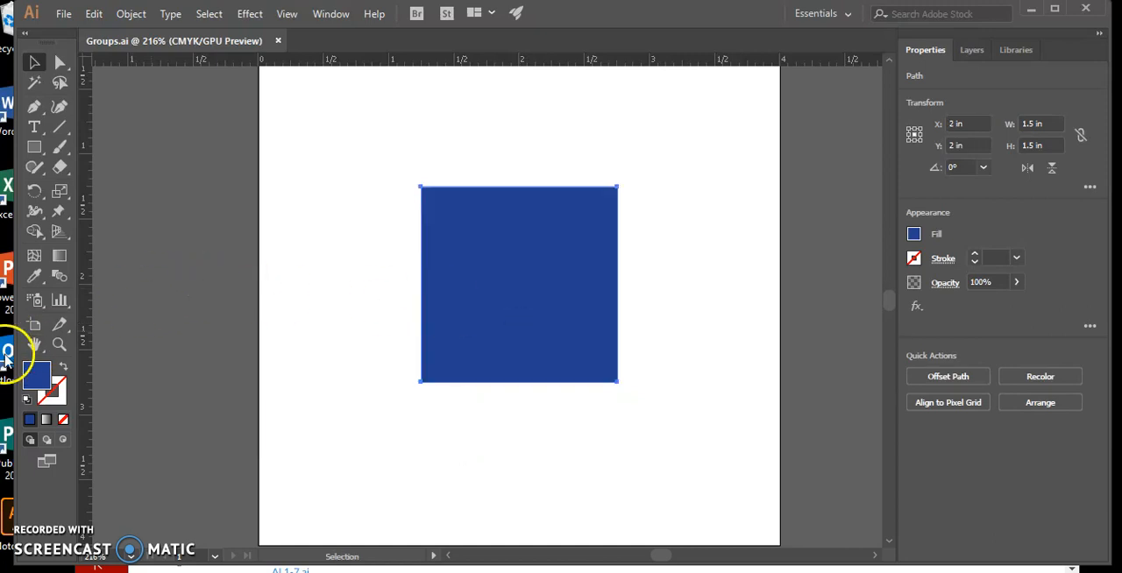
{"action": "double_click", "coordinate": [35, 347]}
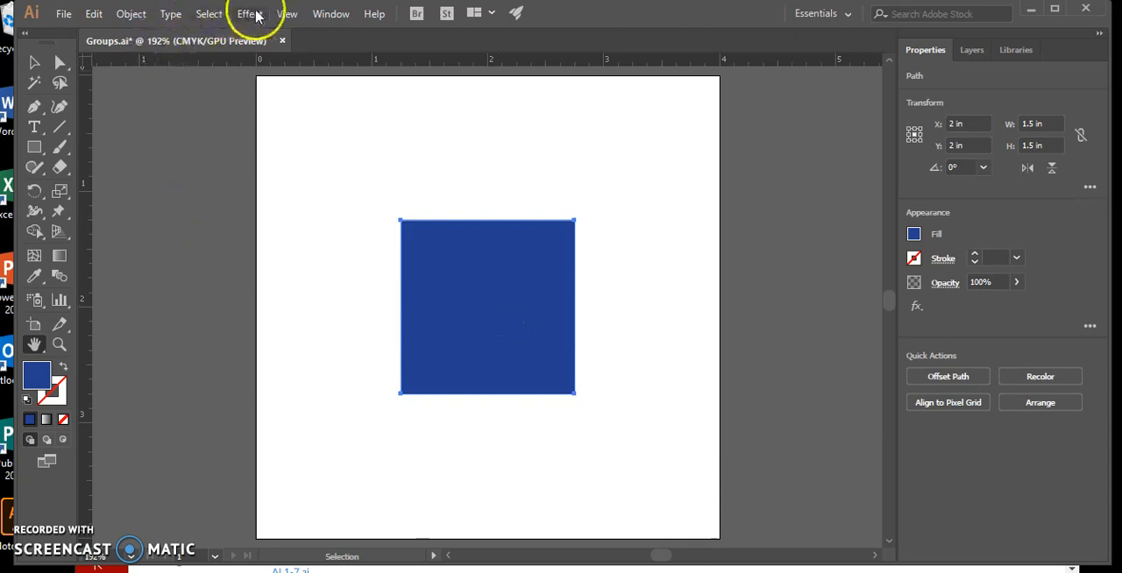
Step: Reveal the hidden circle and small square with Show All, then deselect everything using the Selection tool
{"action": "left_click", "coordinate": [140, 15]}
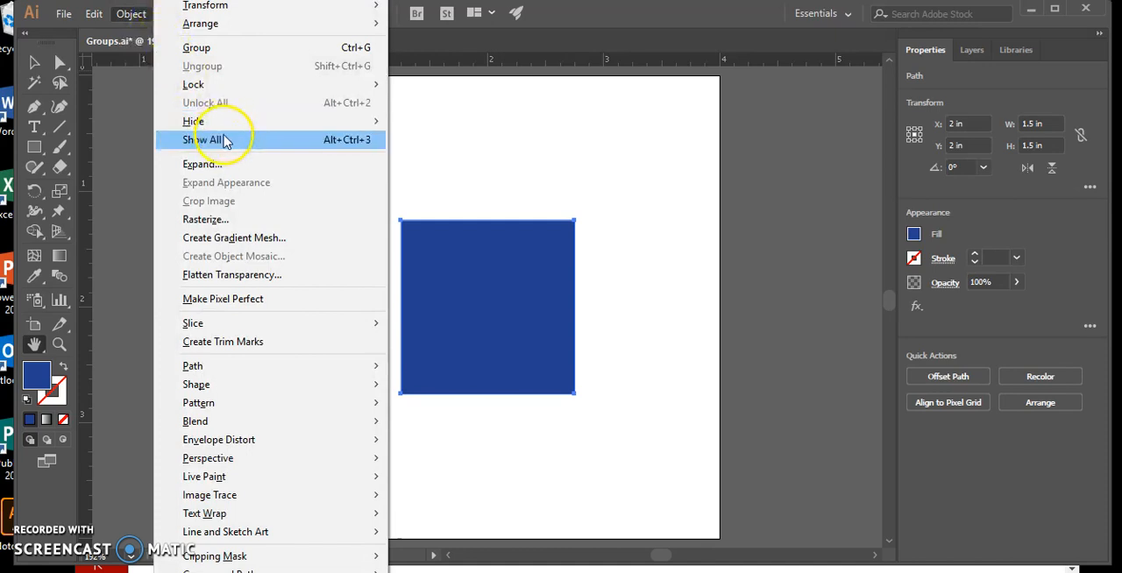
{"action": "left_click", "coordinate": [224, 140]}
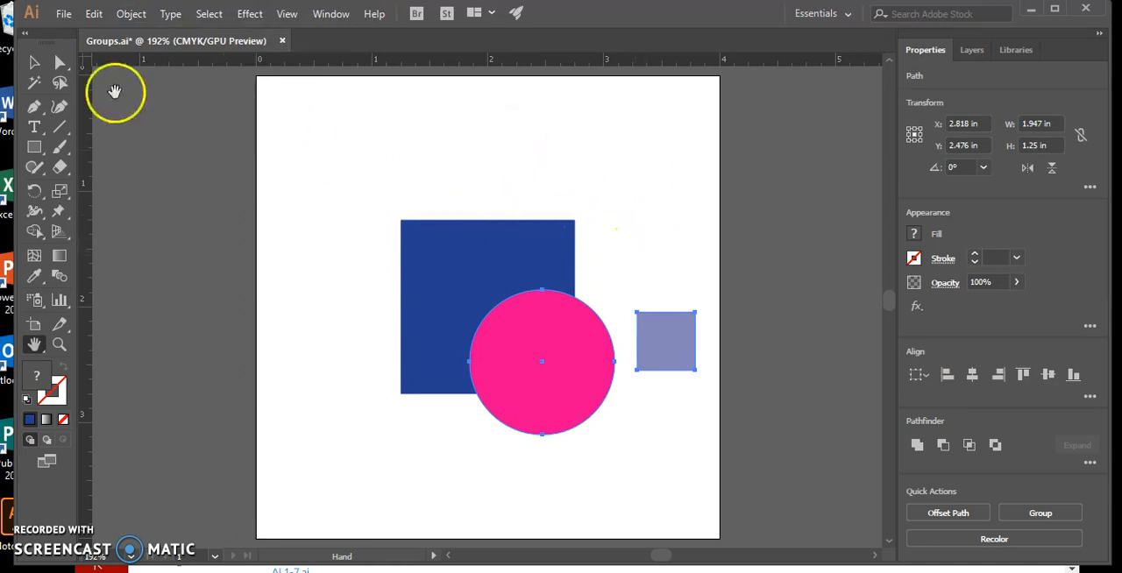
{"action": "left_click", "coordinate": [34, 61]}
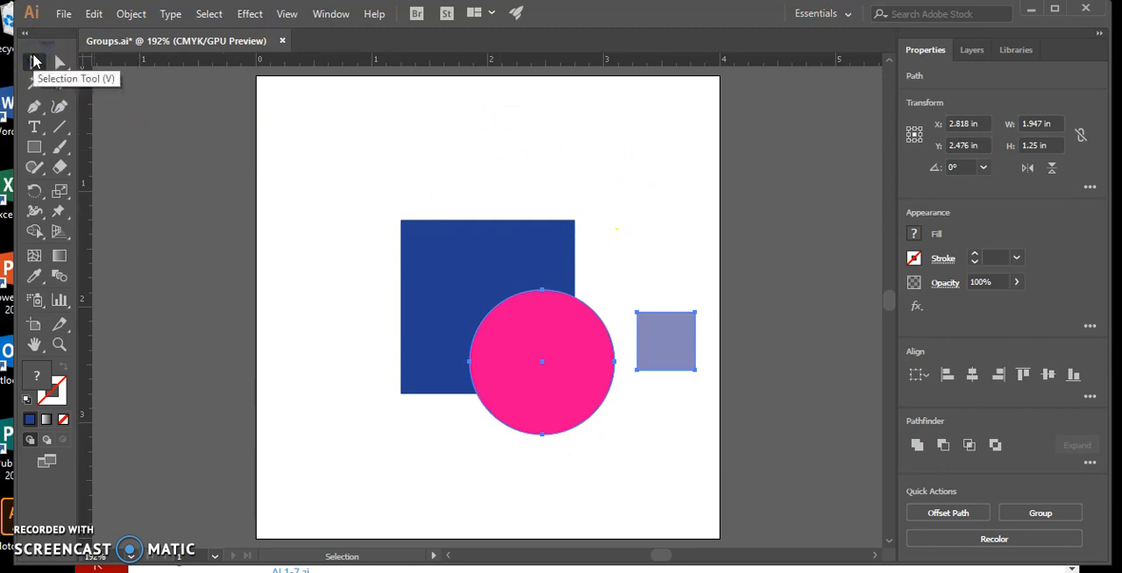
{"action": "left_click", "coordinate": [426, 104]}
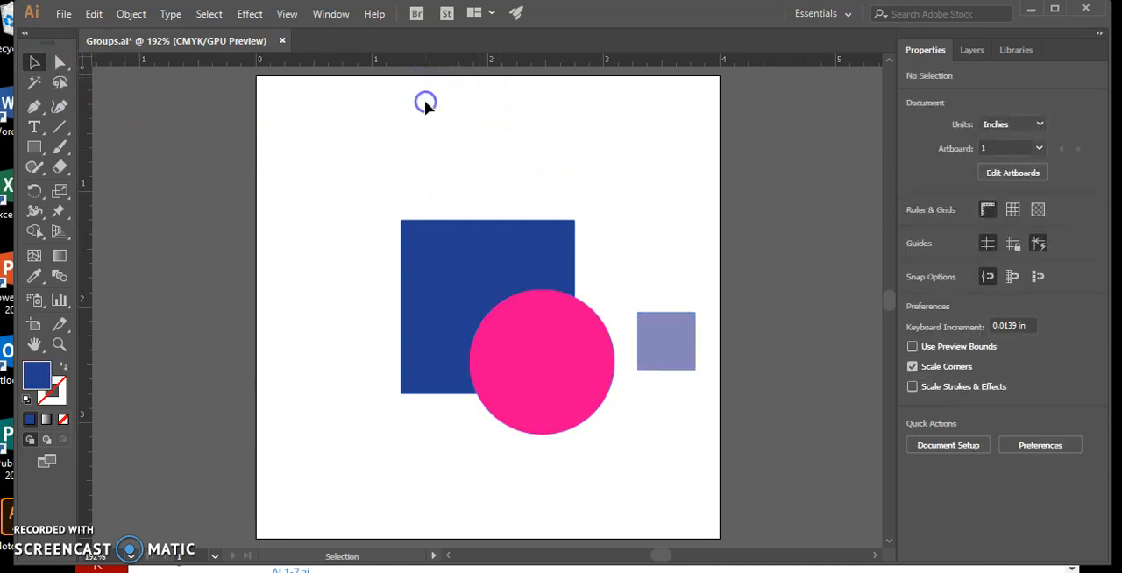
Step: Hide only the small lavender square
{"action": "left_click", "coordinate": [670, 336]}
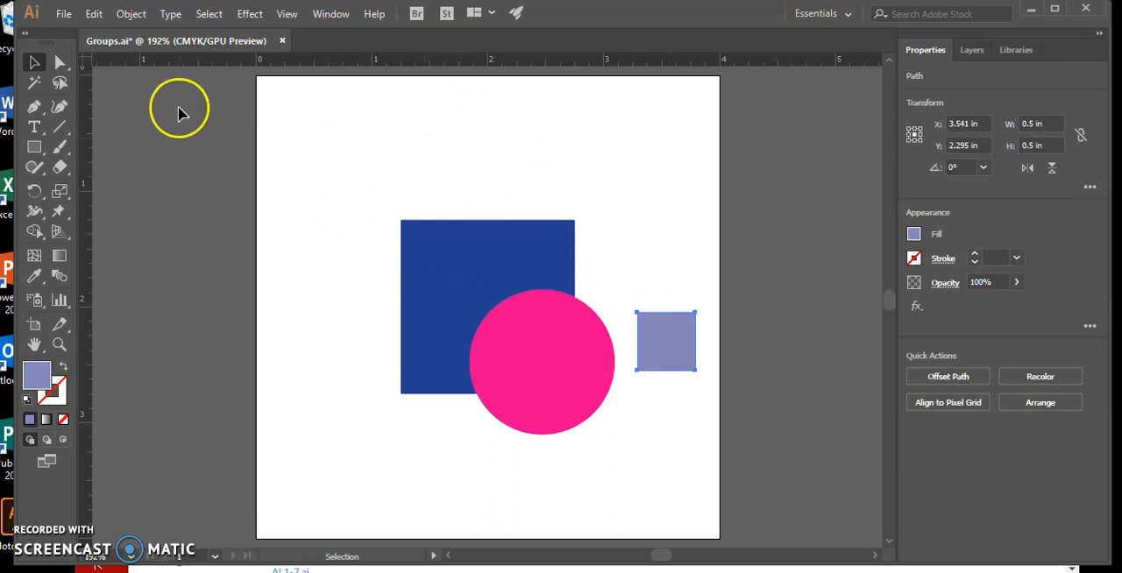
{"action": "left_click", "coordinate": [138, 14]}
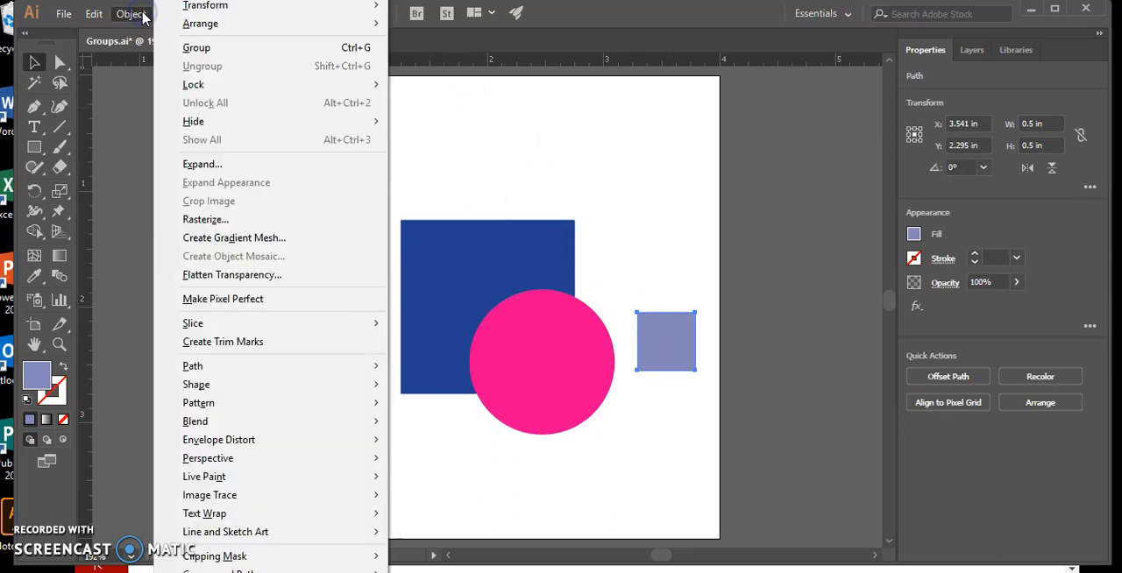
{"action": "mouse_move", "coordinate": [233, 133]}
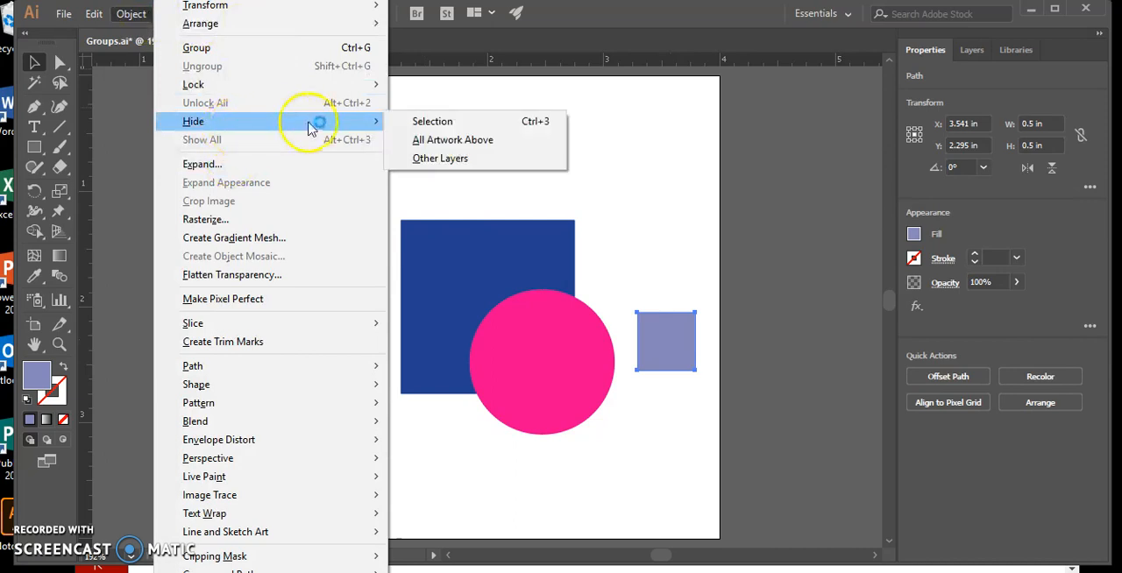
{"action": "left_click", "coordinate": [423, 127]}
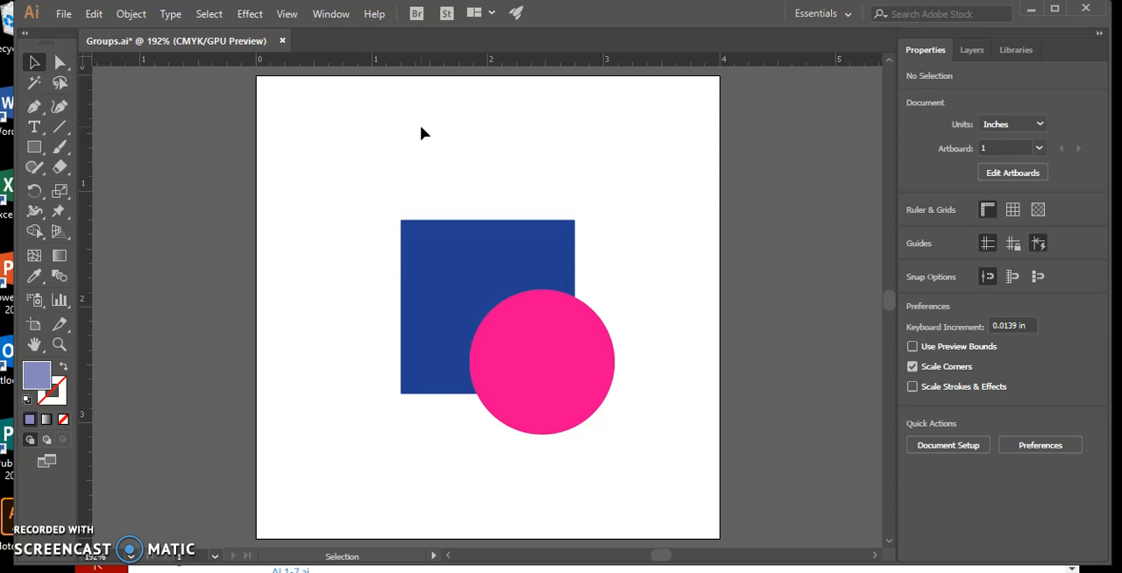
Step: Move the pink circle onto the center of the blue square, at X 2 in and Y 2 in
{"action": "left_click", "coordinate": [570, 390]}
{"action": "left_click_drag", "start_coordinate": [570, 397], "coordinate": [518, 330]}
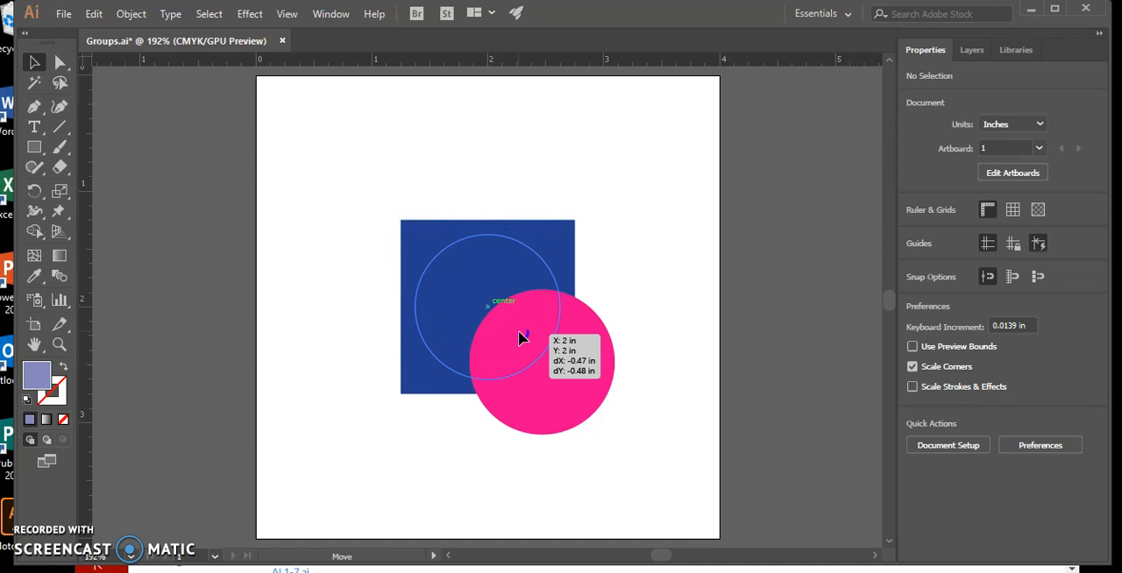
{"action": "left_click_drag", "start_coordinate": [519, 330], "coordinate": [517, 332]}
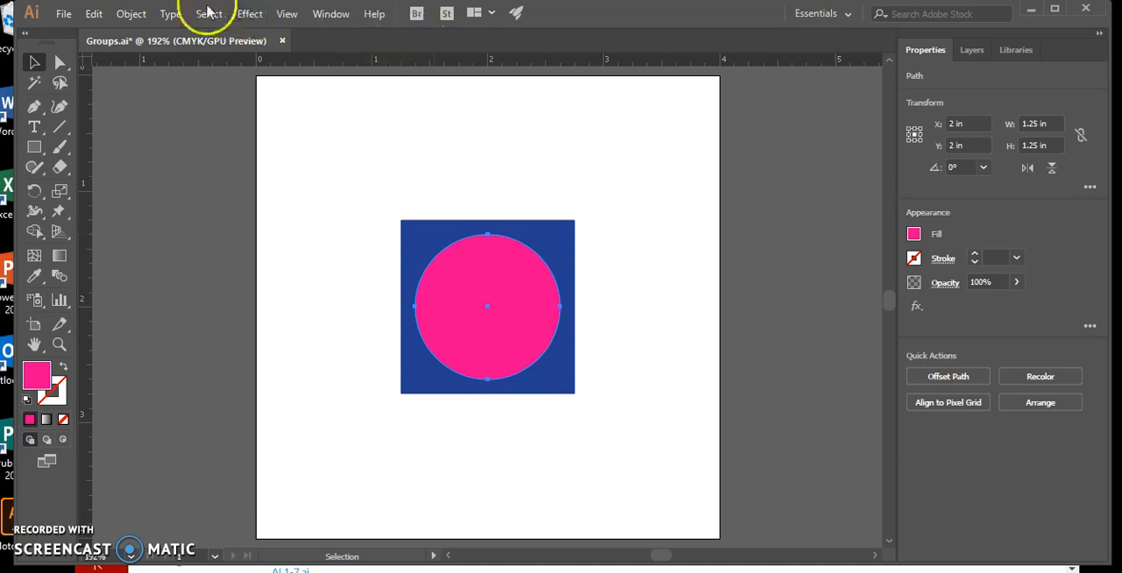
Step: Show the hidden lavender square and move it straight up 0.8 in, aligning its top with the blue square's top edge
{"action": "left_click", "coordinate": [133, 15]}
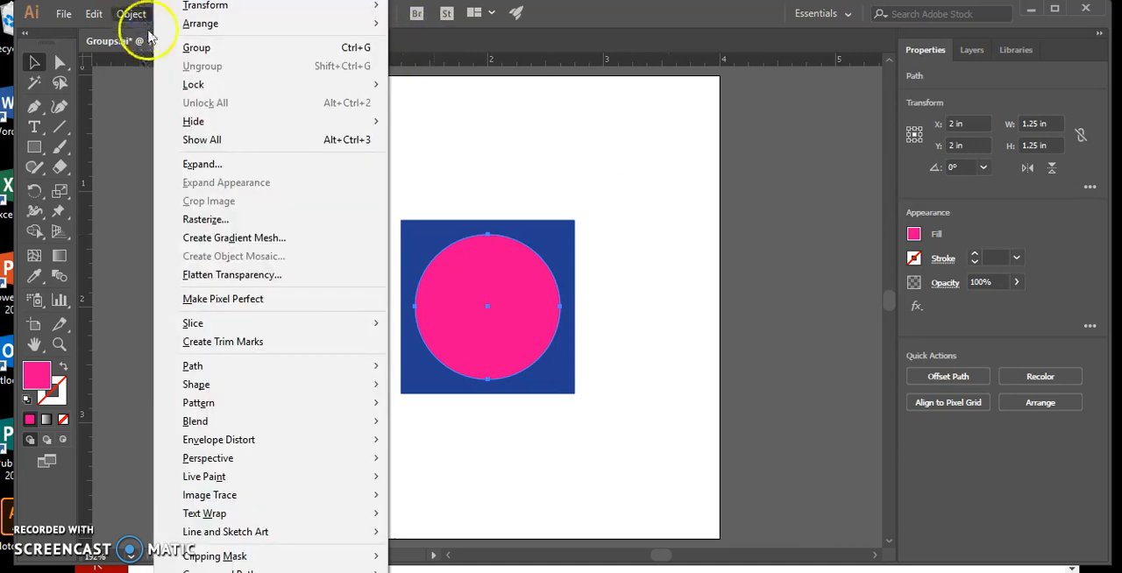
{"action": "left_click", "coordinate": [203, 145]}
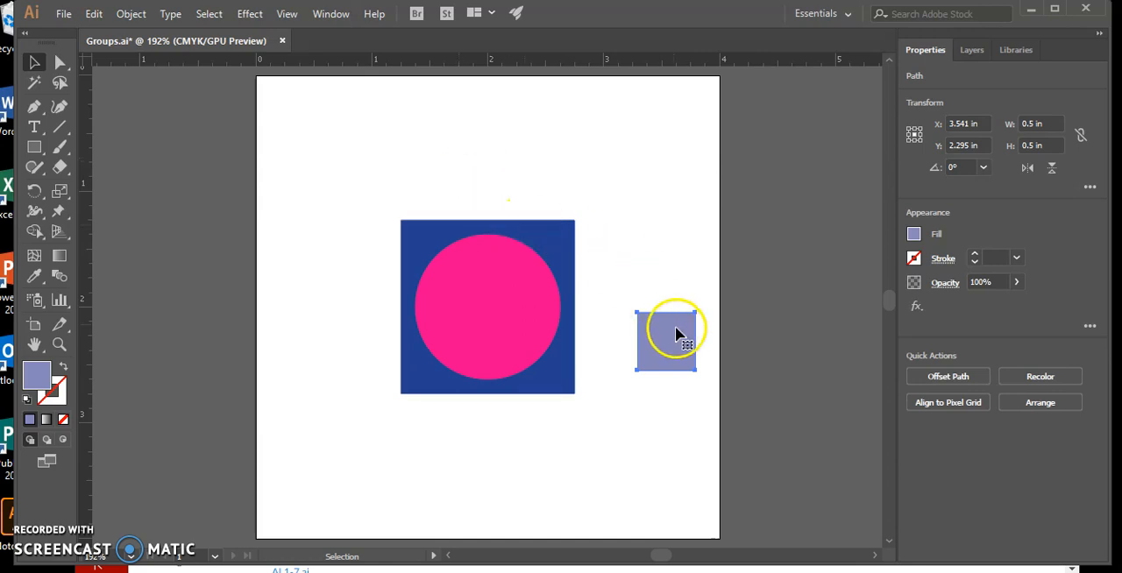
{"action": "left_click", "coordinate": [664, 348]}
{"action": "left_click_drag", "start_coordinate": [664, 348], "coordinate": [663, 256]}
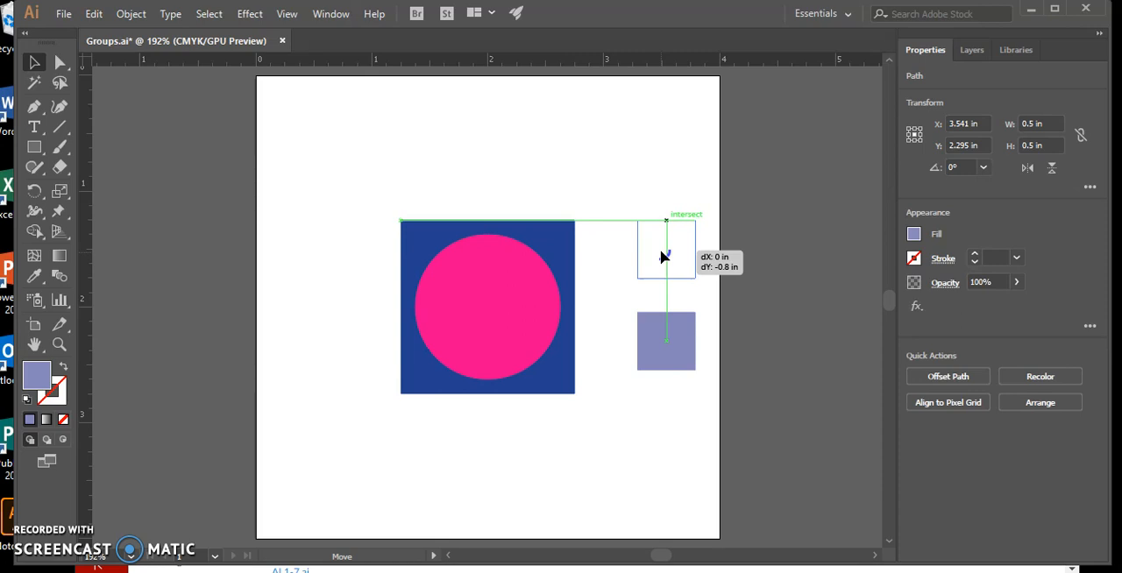
{"action": "left_click_drag", "start_coordinate": [661, 256], "coordinate": [662, 256]}
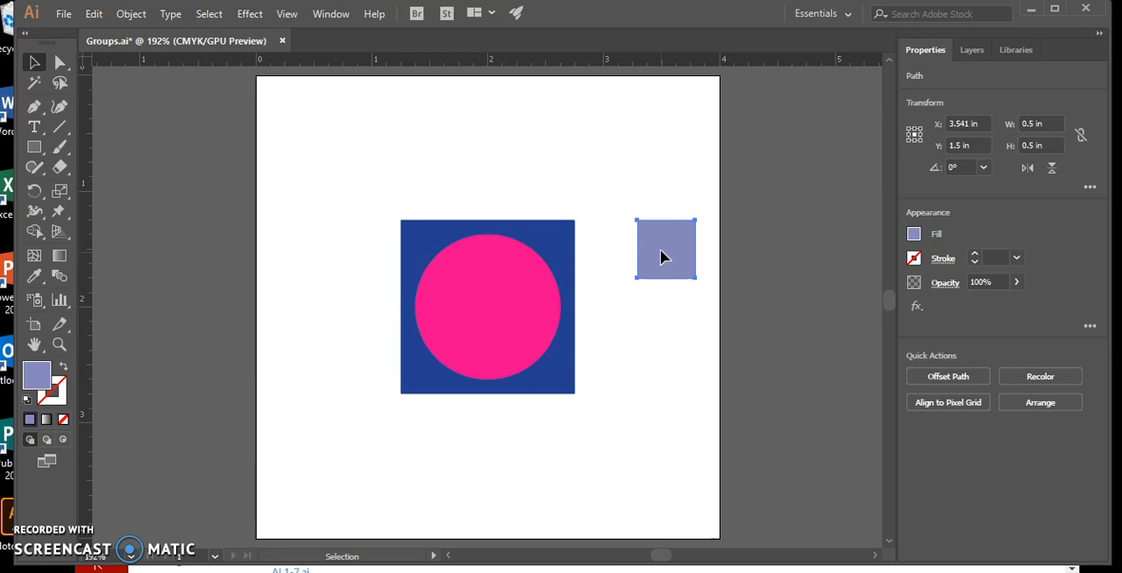
Step: Move the lavender square outside the blue square's lower-left corner, bottoms aligned and sides touching, at X 1 in and Y 2.5 in
{"action": "left_click_drag", "start_coordinate": [662, 258], "coordinate": [366, 374]}
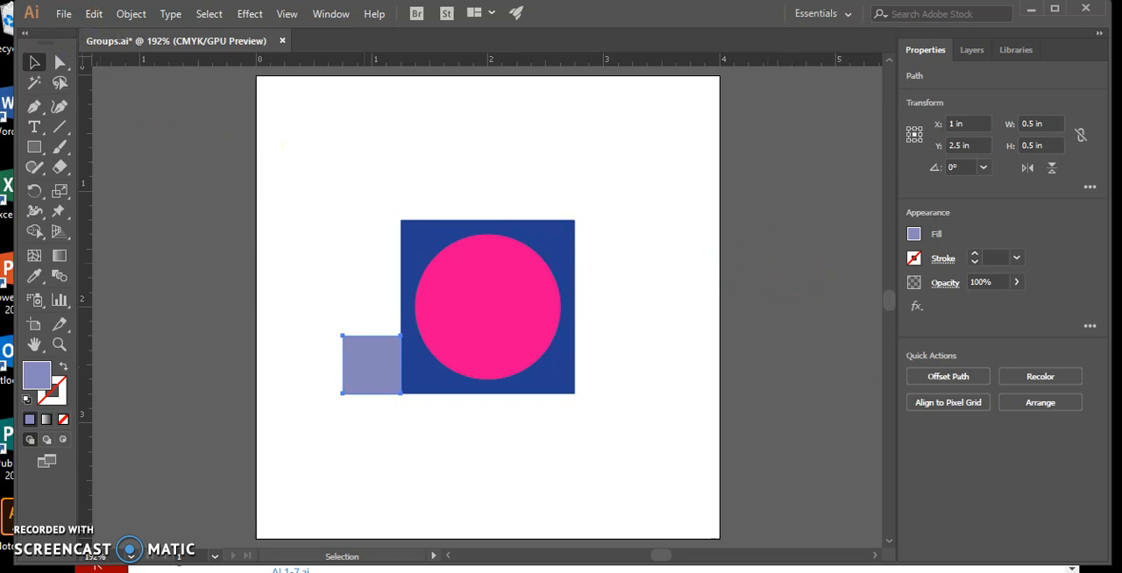
Step: Save Groups.ai and close the document
{"action": "left_click", "coordinate": [63, 14]}
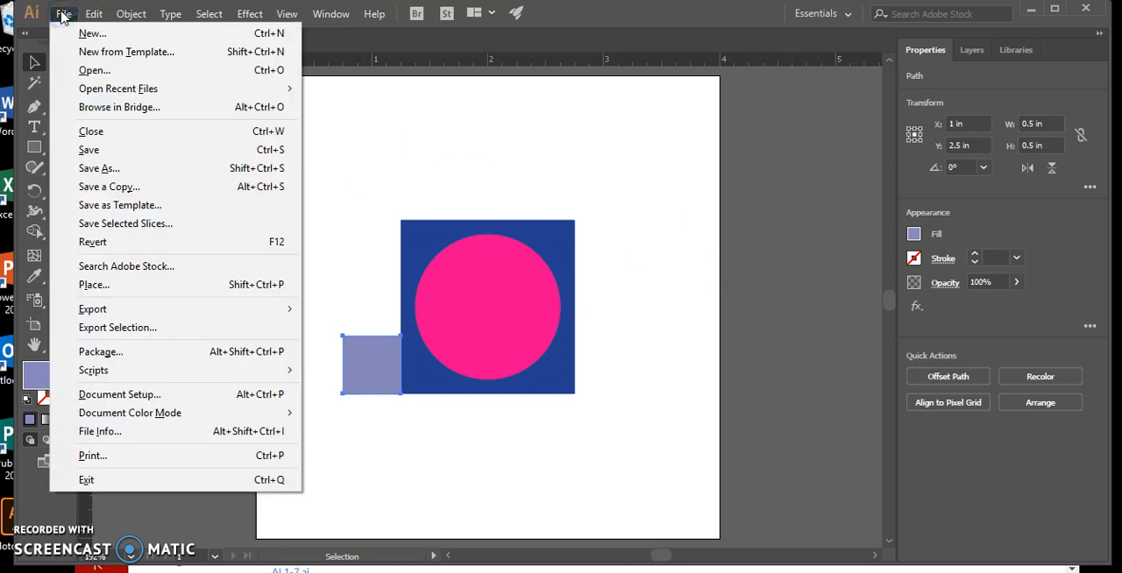
{"action": "left_click", "coordinate": [123, 150]}
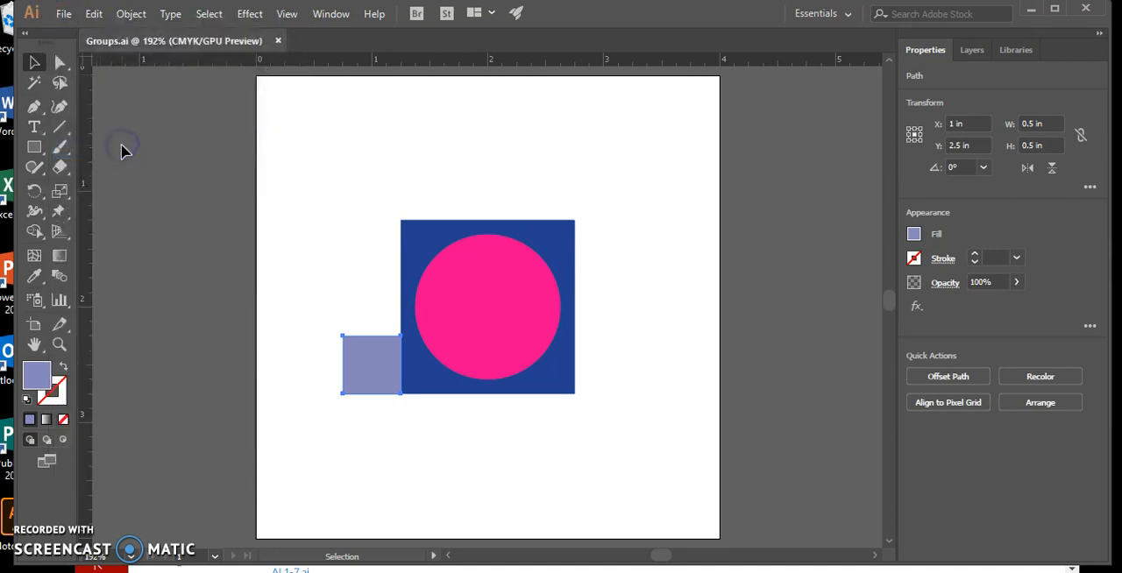
{"action": "left_click", "coordinate": [280, 40]}
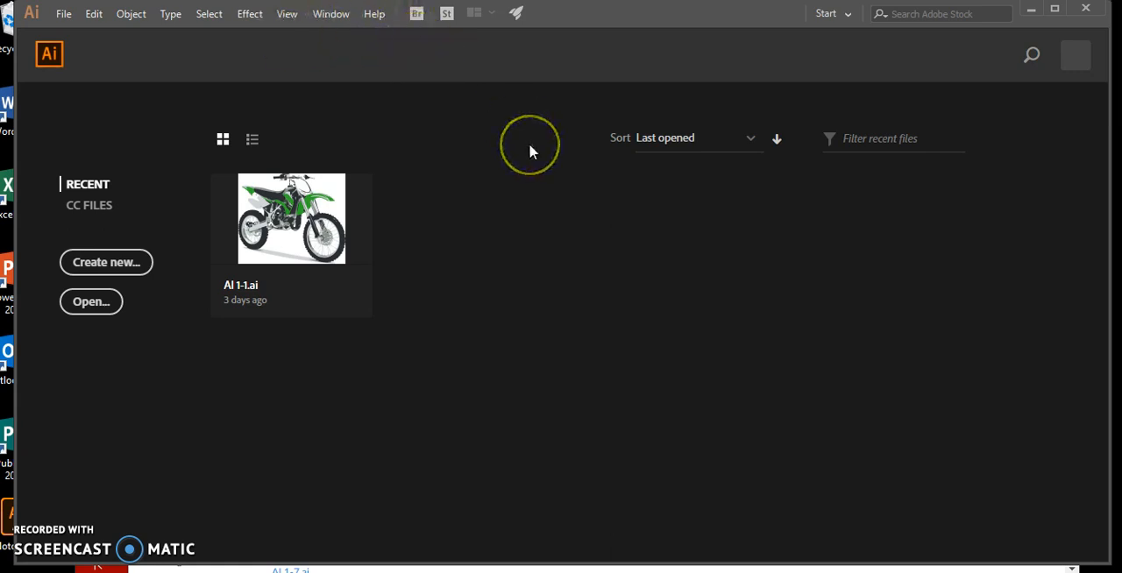
Step: Start a new document based on the Print Letter preset and set its units to inches
{"action": "left_click", "coordinate": [64, 14]}
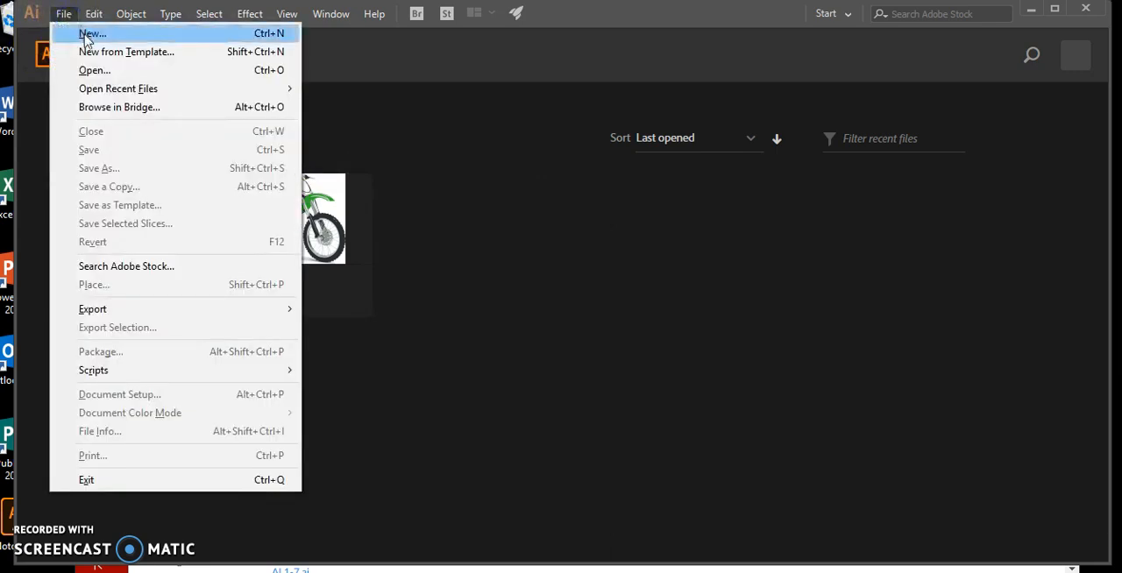
{"action": "left_click", "coordinate": [85, 31]}
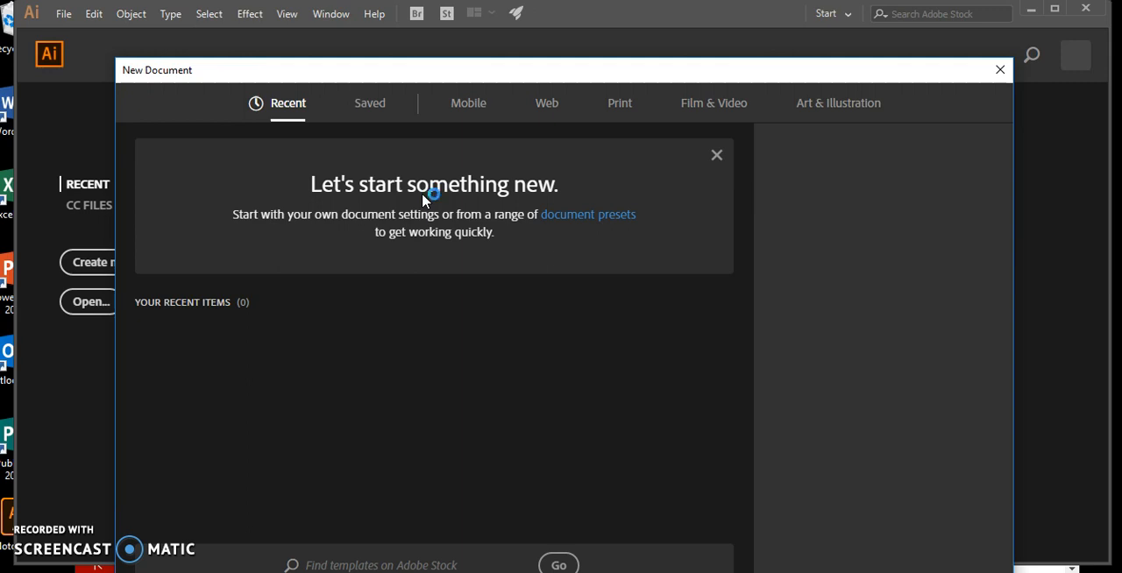
{"action": "left_click", "coordinate": [717, 156]}
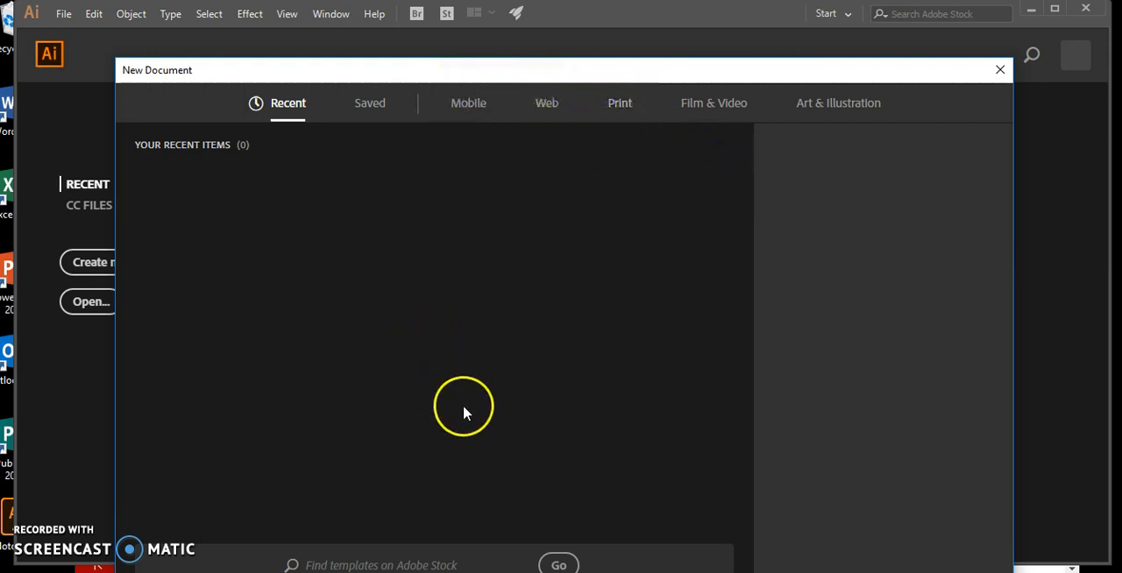
{"action": "left_click", "coordinate": [692, 69]}
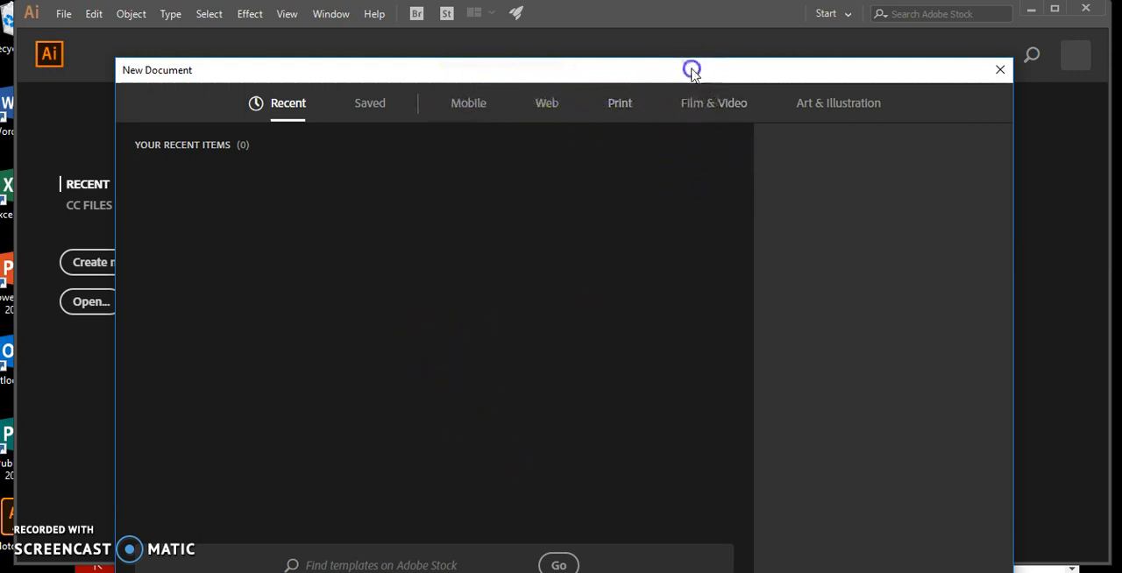
{"action": "left_click_drag", "start_coordinate": [692, 69], "coordinate": [661, 30]}
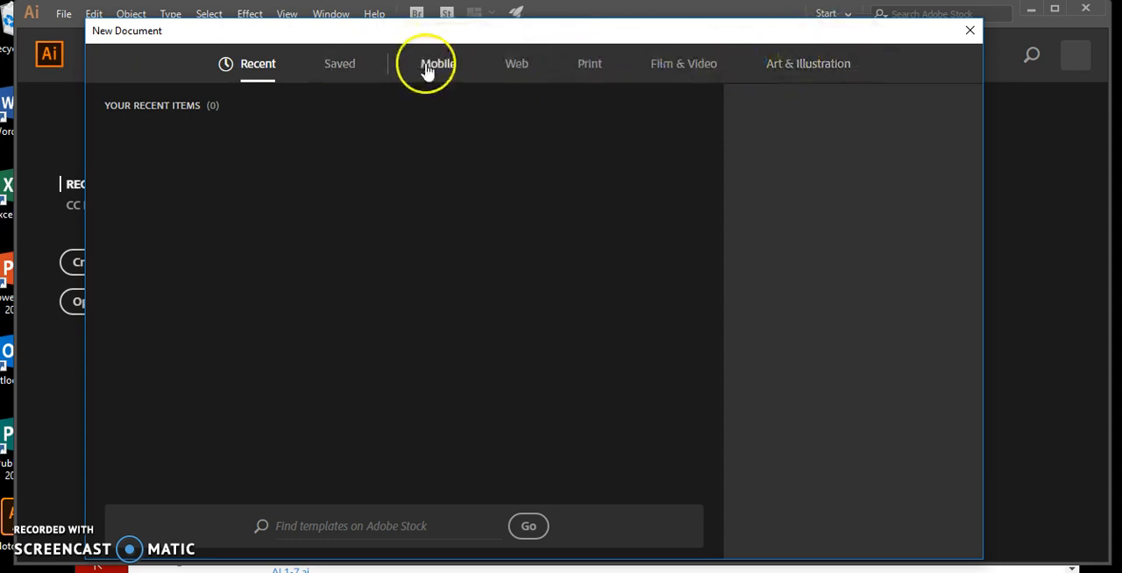
{"action": "left_click", "coordinate": [590, 64]}
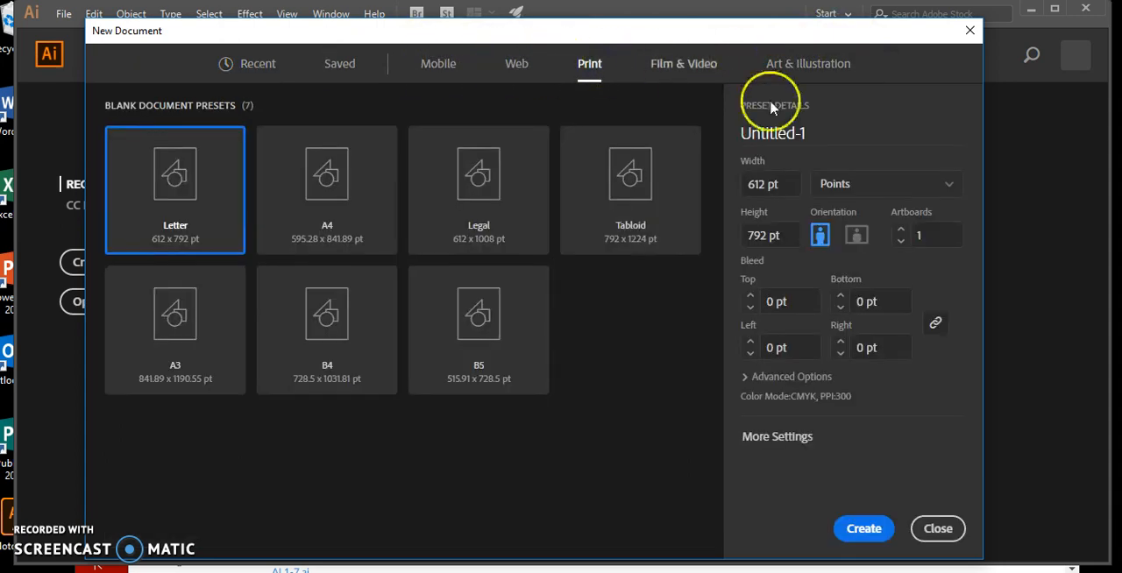
{"action": "left_click", "coordinate": [951, 186]}
{"action": "left_click", "coordinate": [924, 272]}
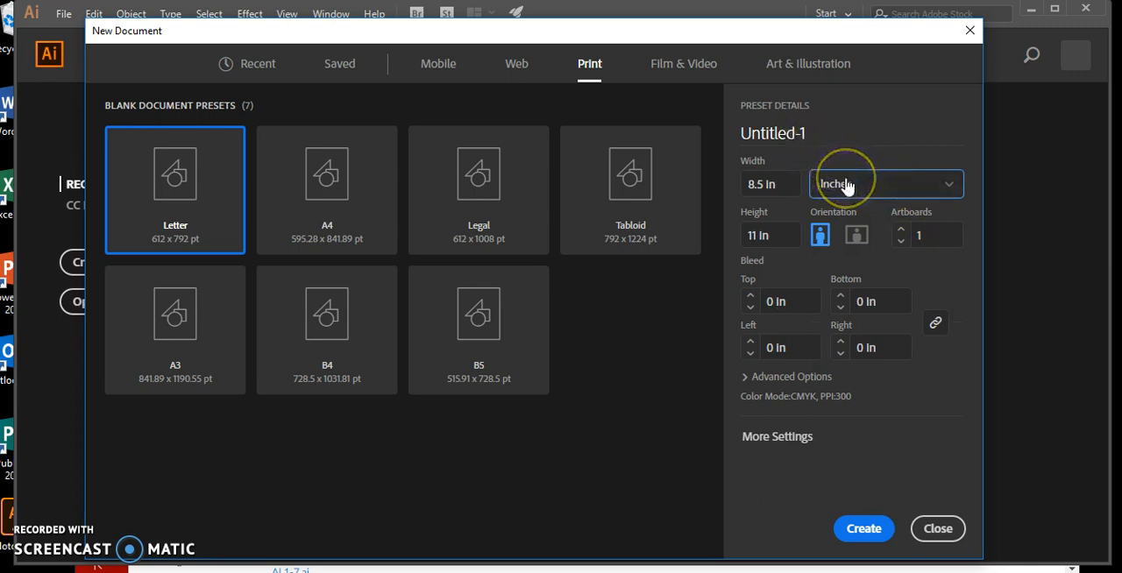
Step: Set the new document's width and height to 8 in each and create it
{"action": "left_click", "coordinate": [780, 183]}
{"action": "left_click_drag", "start_coordinate": [781, 183], "coordinate": [741, 192]}
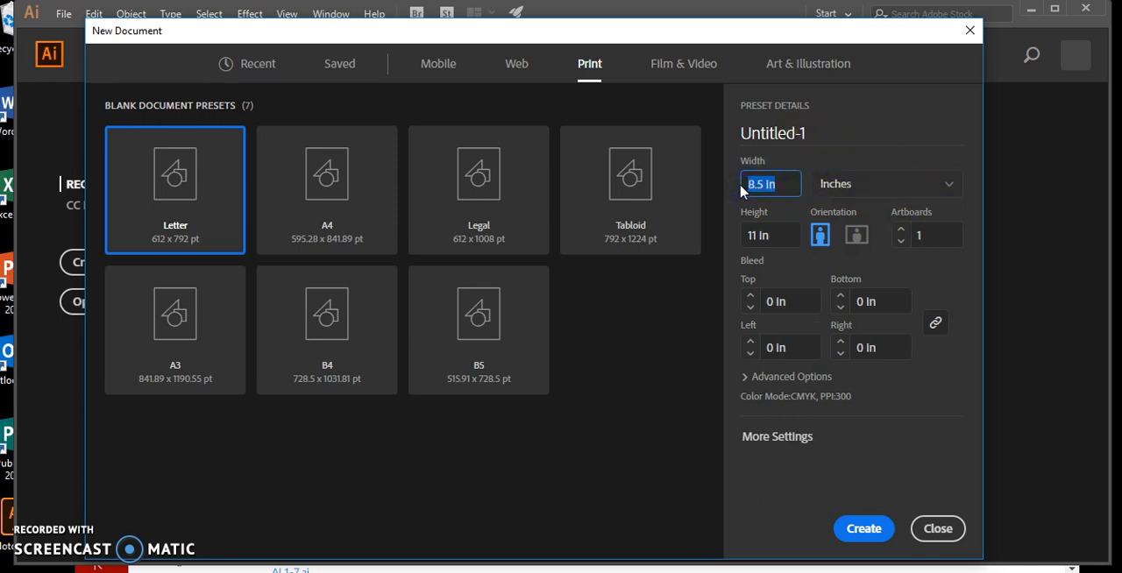
{"action": "type", "text": "8"}
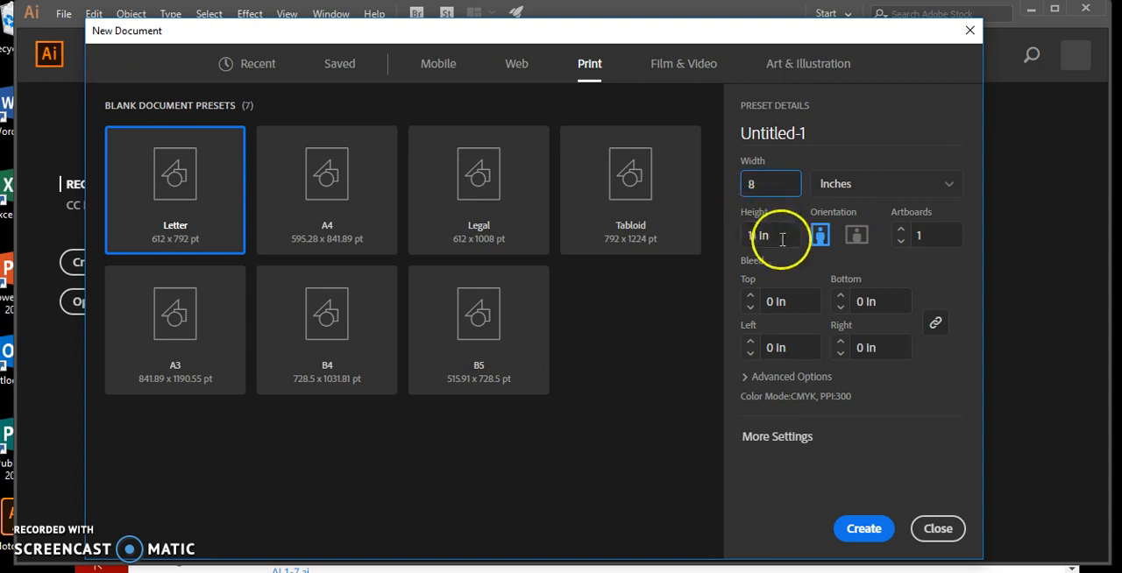
{"action": "left_click_drag", "start_coordinate": [774, 235], "coordinate": [743, 235]}
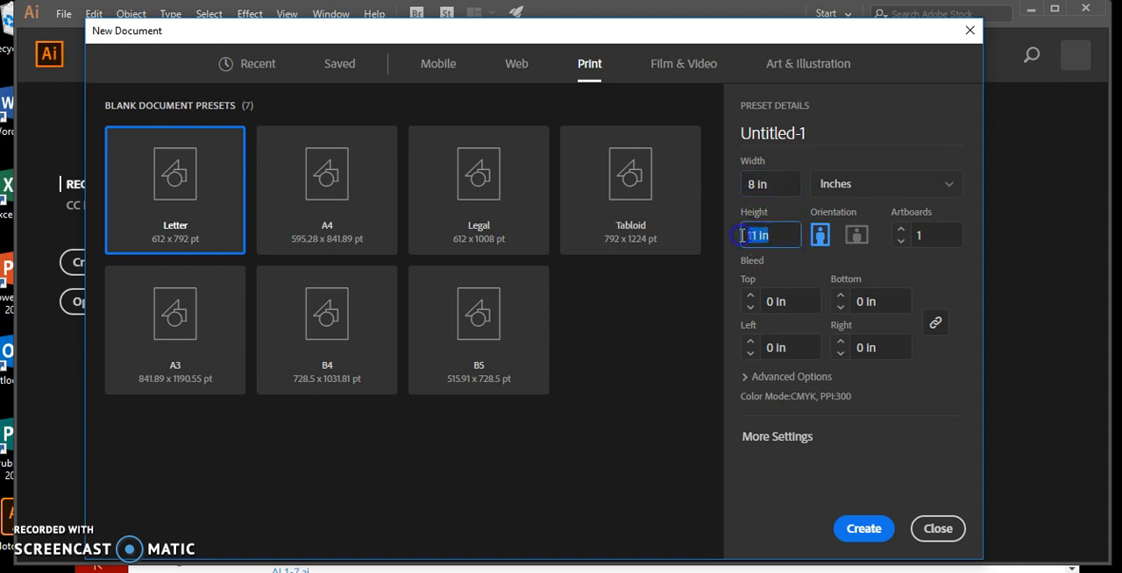
{"action": "type", "text": "8"}
{"action": "left_click", "coordinate": [991, 274]}
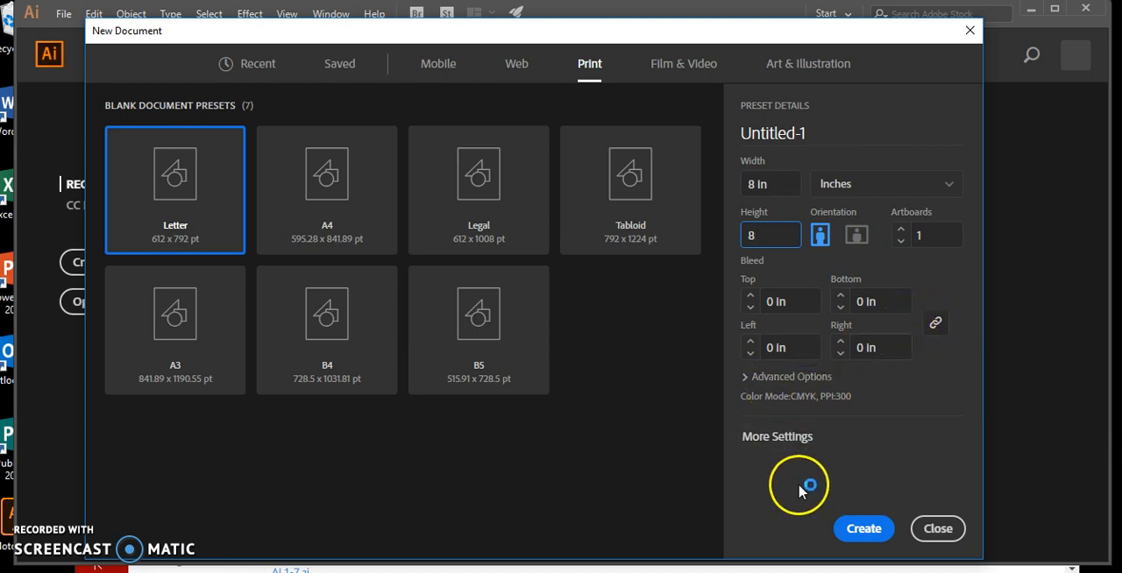
{"action": "left_click", "coordinate": [864, 529]}
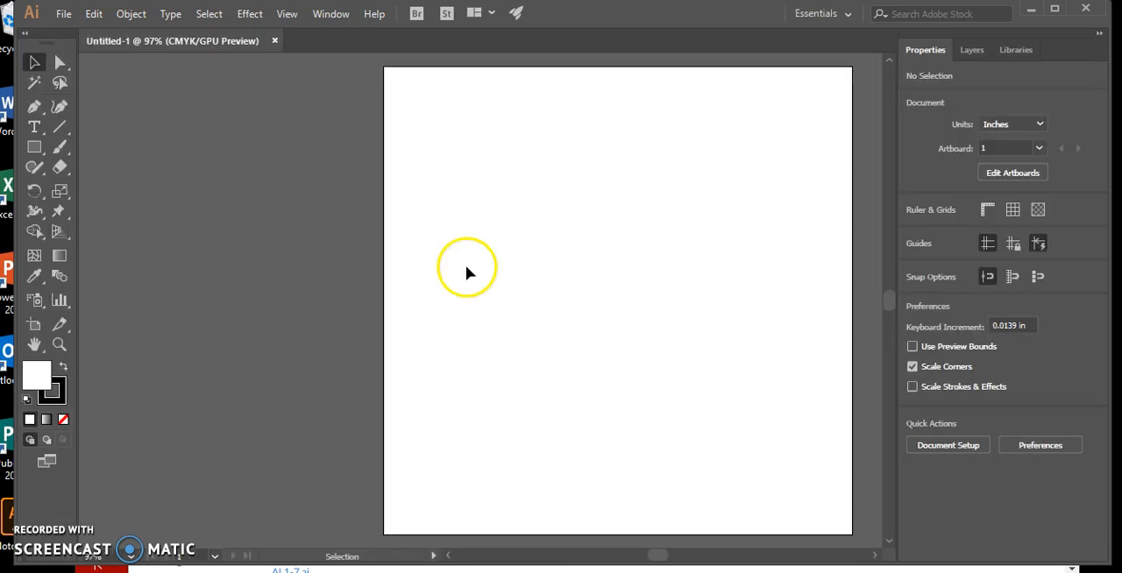
Step: Save the new document on the Desktop as "Basic SHapes" in Adobe Illustrator format, accepting the save options
{"action": "left_click", "coordinate": [63, 14]}
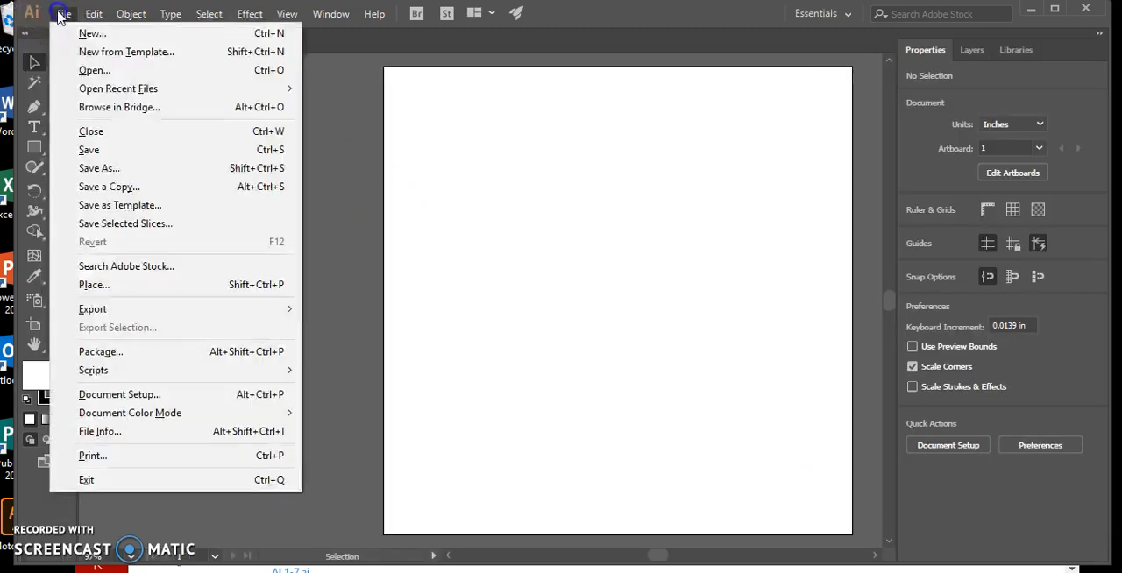
{"action": "left_click", "coordinate": [79, 168]}
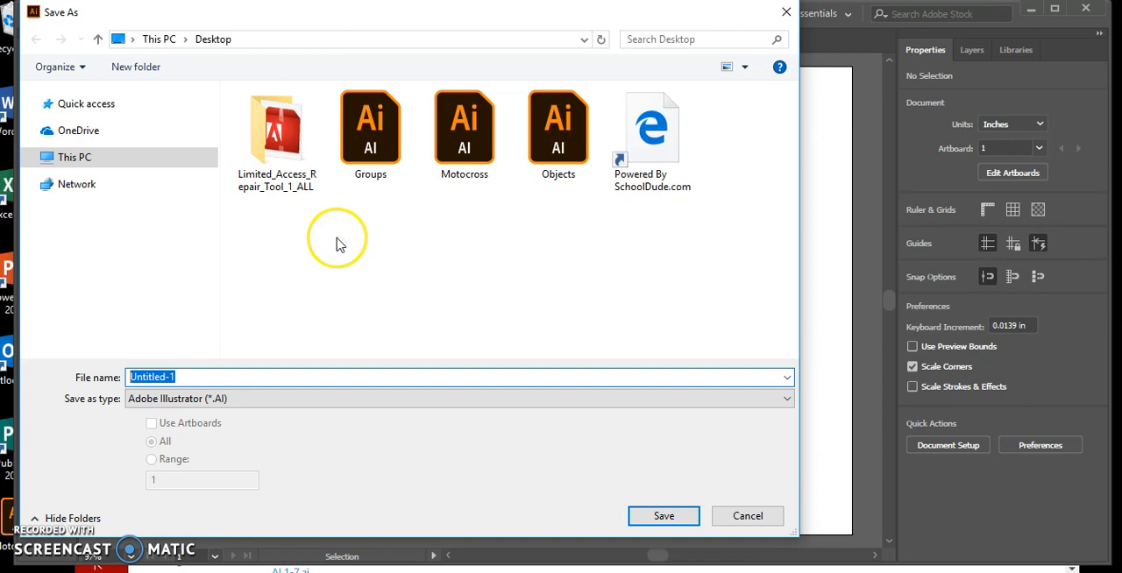
{"action": "type", "text": "Basic"}
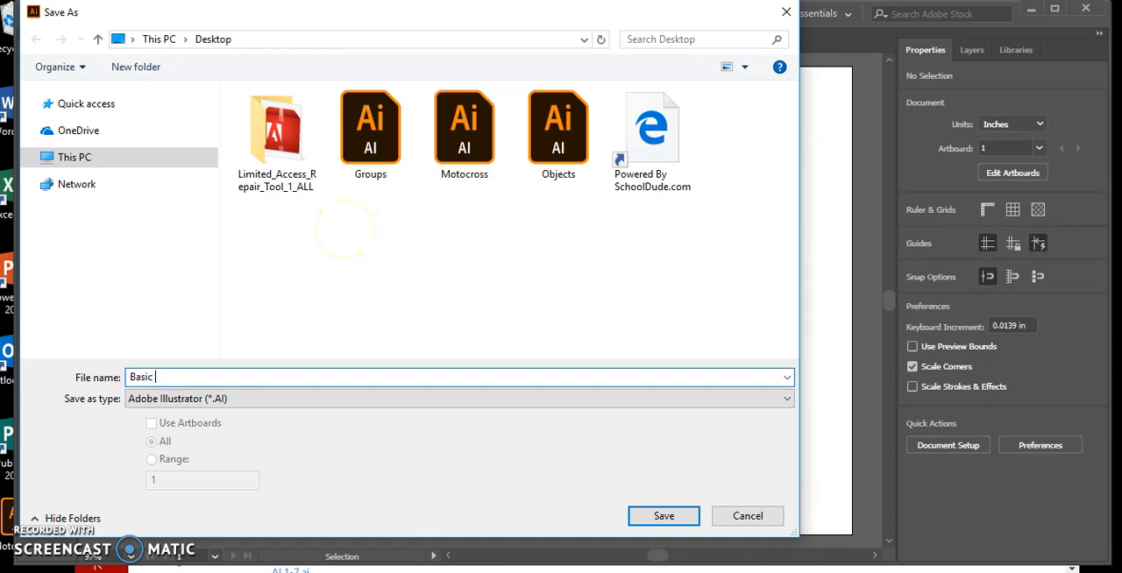
{"action": "type", "text": " SHapes"}
{"action": "left_click", "coordinate": [668, 519]}
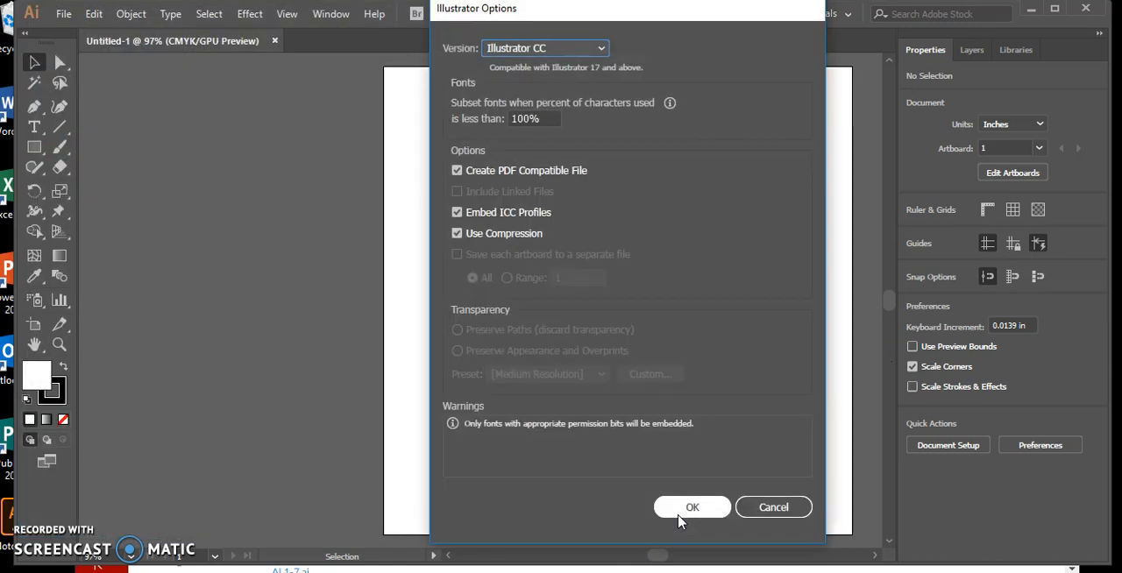
{"action": "left_click", "coordinate": [702, 509]}
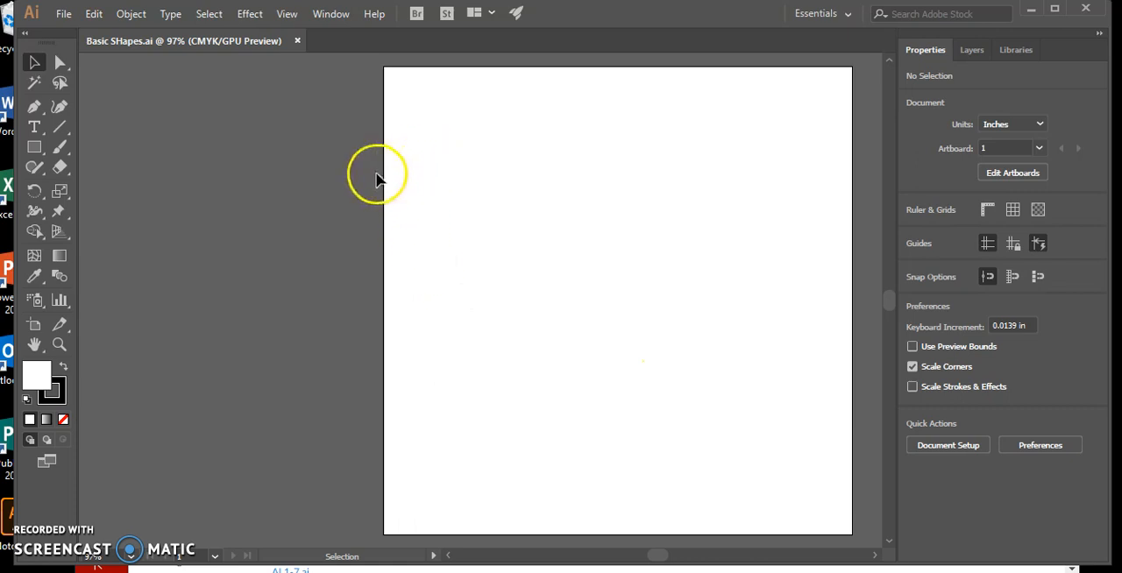
Step: Swap the fill and stroke colors to get a black fill and a white stroke
{"action": "left_click", "coordinate": [35, 377]}
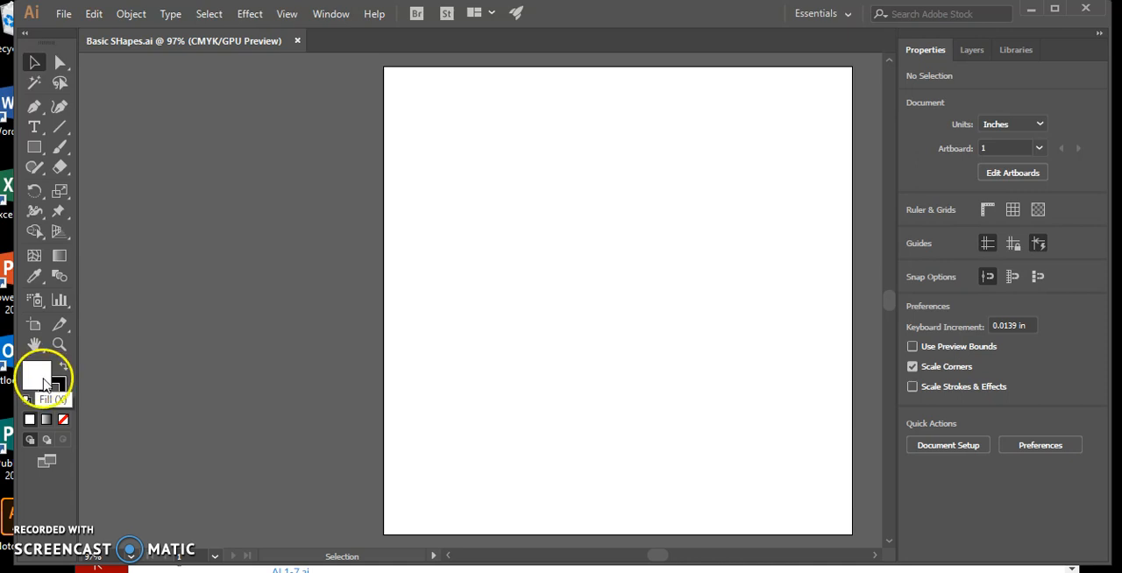
{"action": "left_click", "coordinate": [60, 394]}
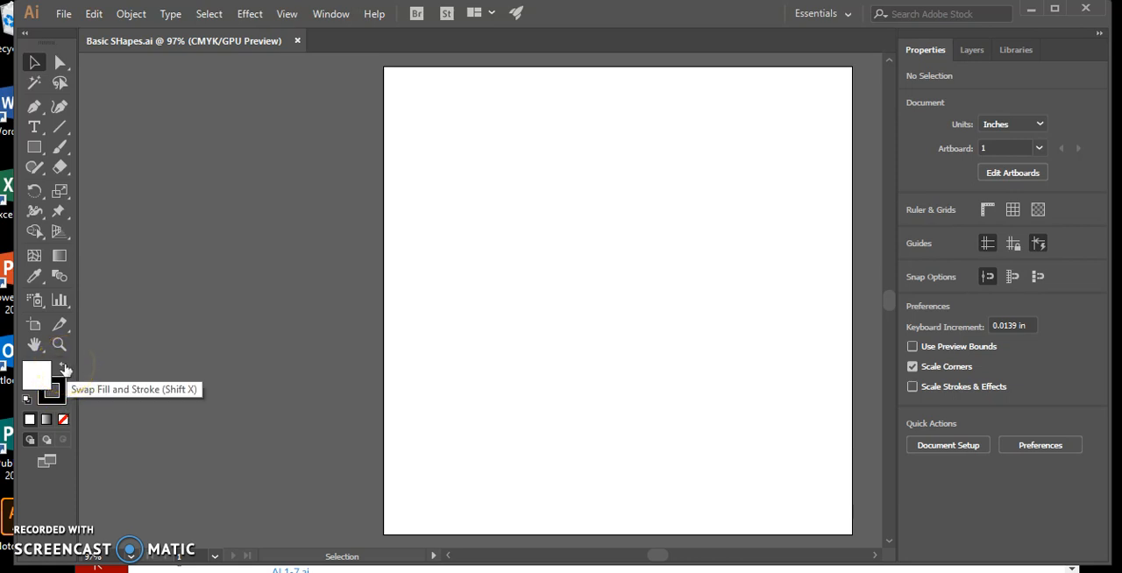
{"action": "left_click", "coordinate": [63, 367]}
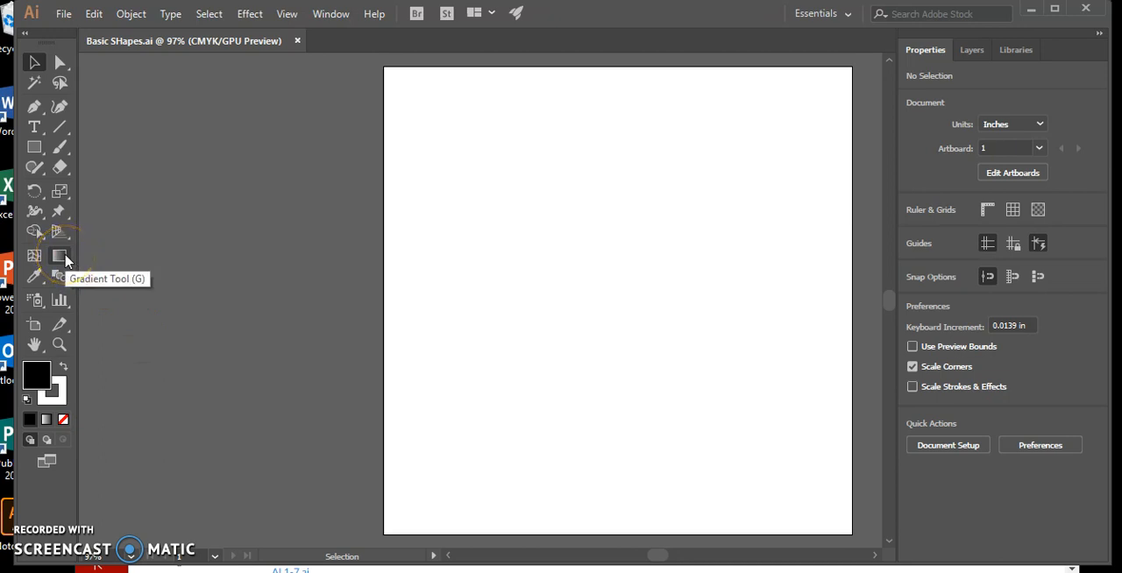
{"action": "left_click", "coordinate": [65, 256]}
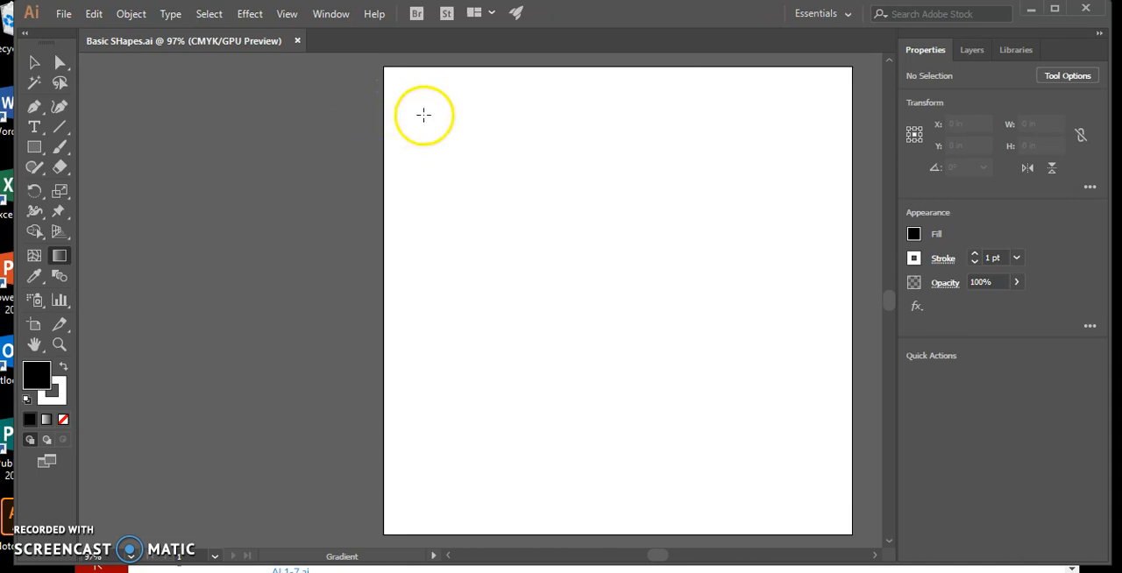
{"action": "left_click_drag", "start_coordinate": [501, 275], "coordinate": [566, 321]}
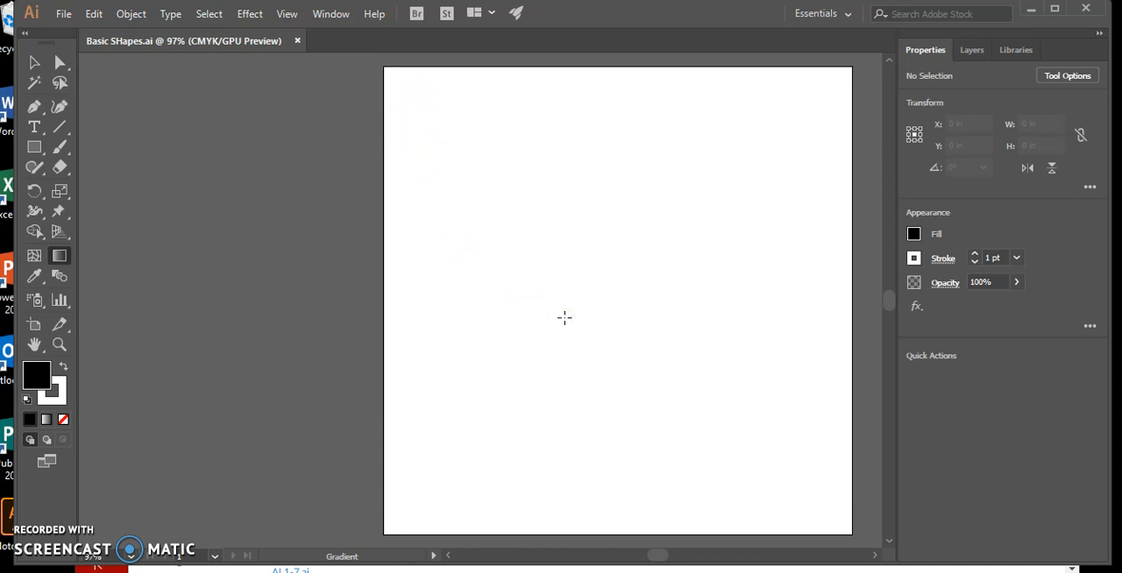
{"action": "mouse_move", "coordinate": [429, 116]}
{"action": "left_mouse_down"}
{"action": "mouse_move", "coordinate": [583, 299]}
{"action": "mouse_move", "coordinate": [627, 374]}
{"action": "left_mouse_up"}
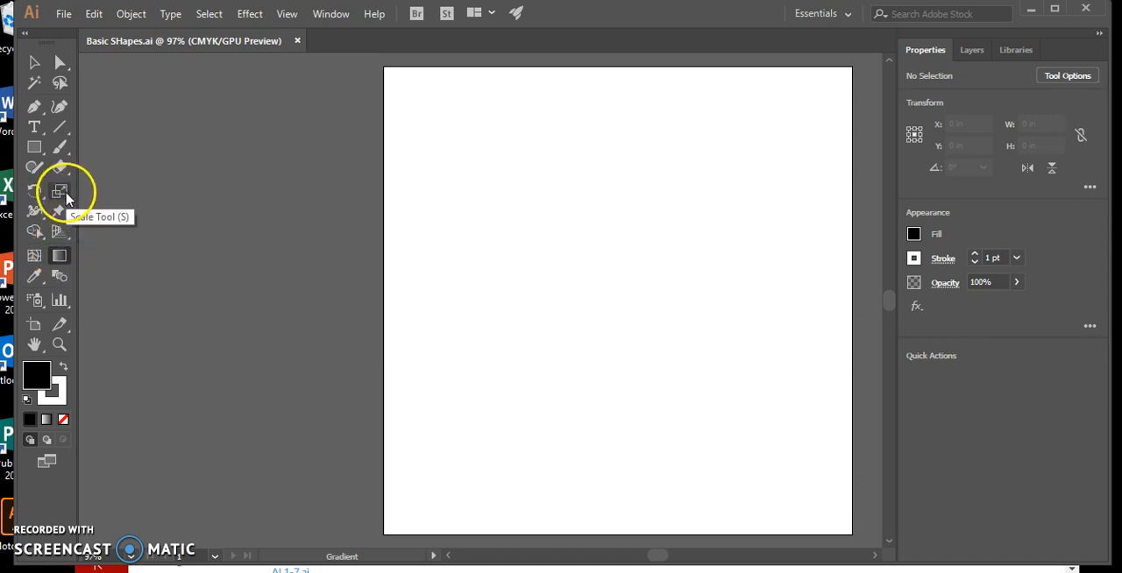
Step: Draw a rectangle about 2.26 by 3.58 in at the artboard's upper left and a square about 2.51 in at its upper right
{"action": "left_click", "coordinate": [35, 147]}
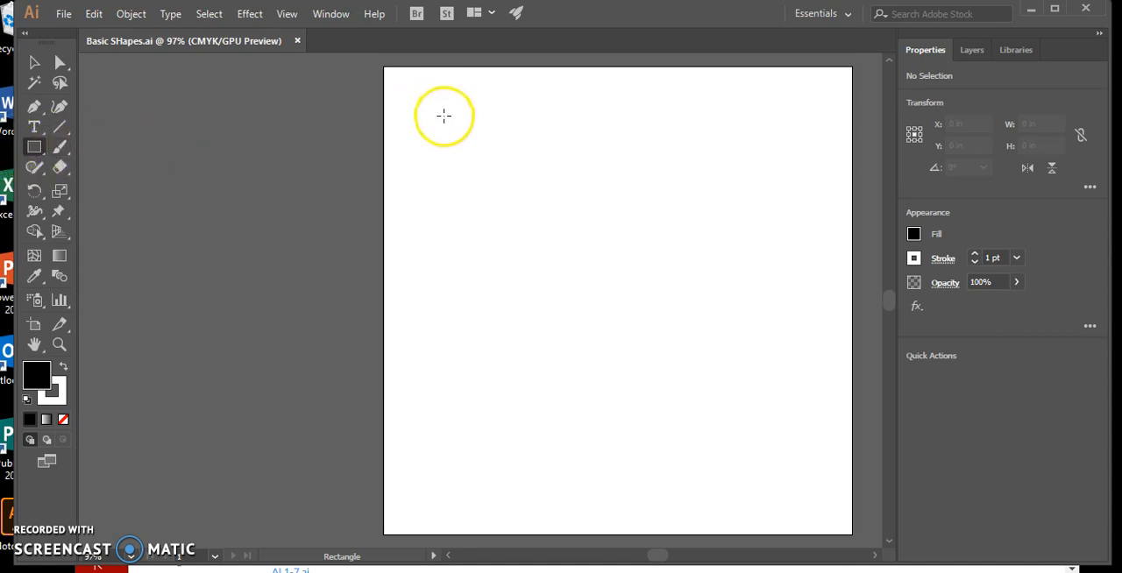
{"action": "left_click_drag", "start_coordinate": [418, 116], "coordinate": [550, 325]}
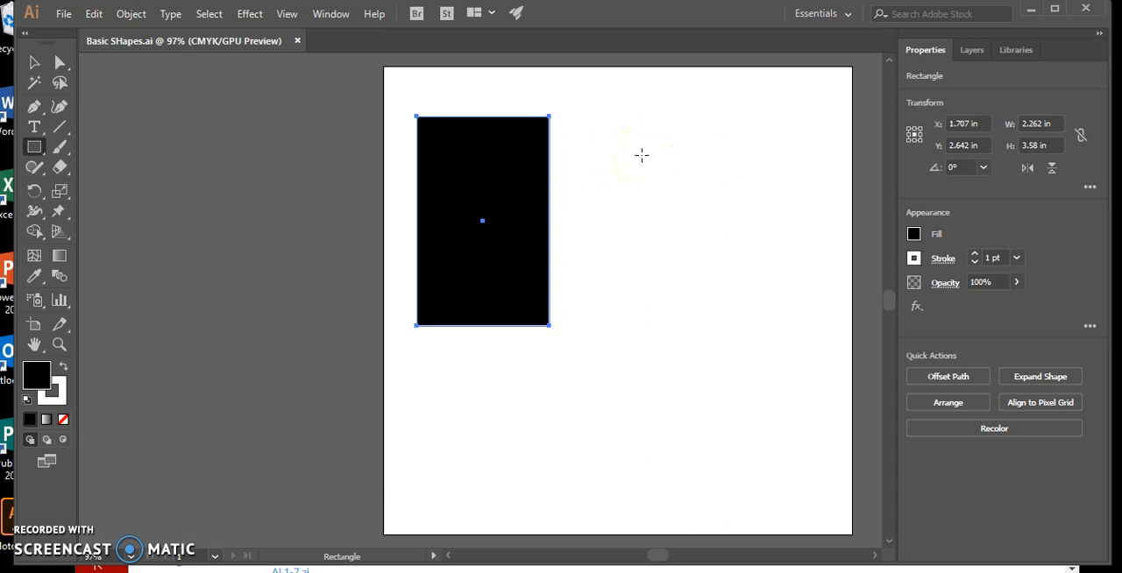
{"action": "mouse_move", "coordinate": [642, 155]}
{"action": "left_mouse_down"}
{"action": "mouse_move", "coordinate": [707, 220]}
{"action": "mouse_move", "coordinate": [617, 162]}
{"action": "mouse_move", "coordinate": [724, 158]}
{"action": "mouse_move", "coordinate": [661, 225]}
{"action": "mouse_move", "coordinate": [623, 181]}
{"action": "mouse_move", "coordinate": [698, 130]}
{"action": "mouse_move", "coordinate": [686, 146]}
{"action": "mouse_move", "coordinate": [789, 260]}
{"action": "left_mouse_up"}
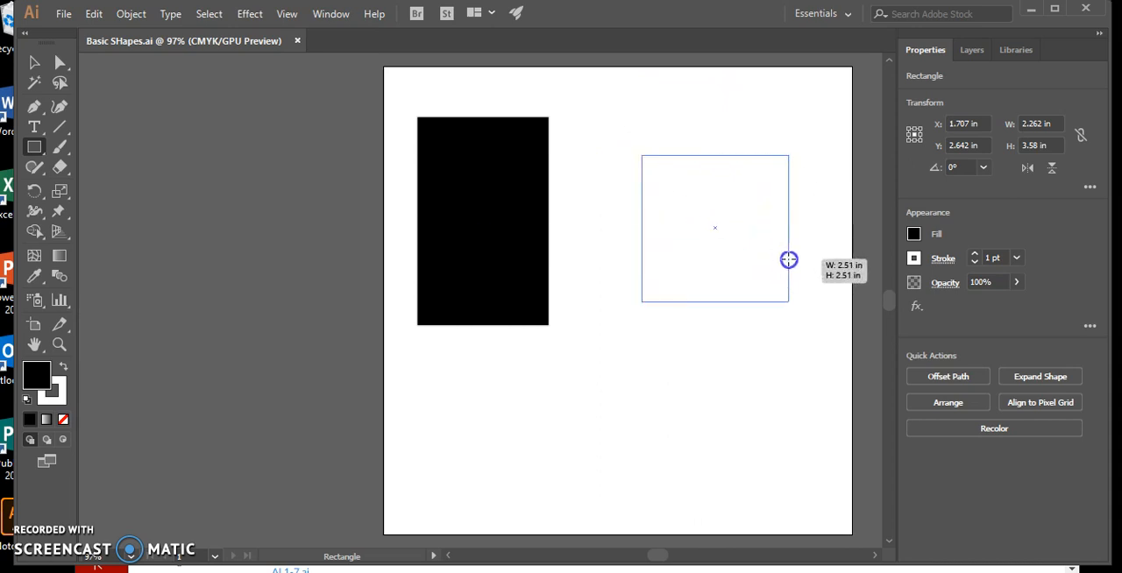
{"action": "left_click_drag", "start_coordinate": [789, 259], "coordinate": [788, 256]}
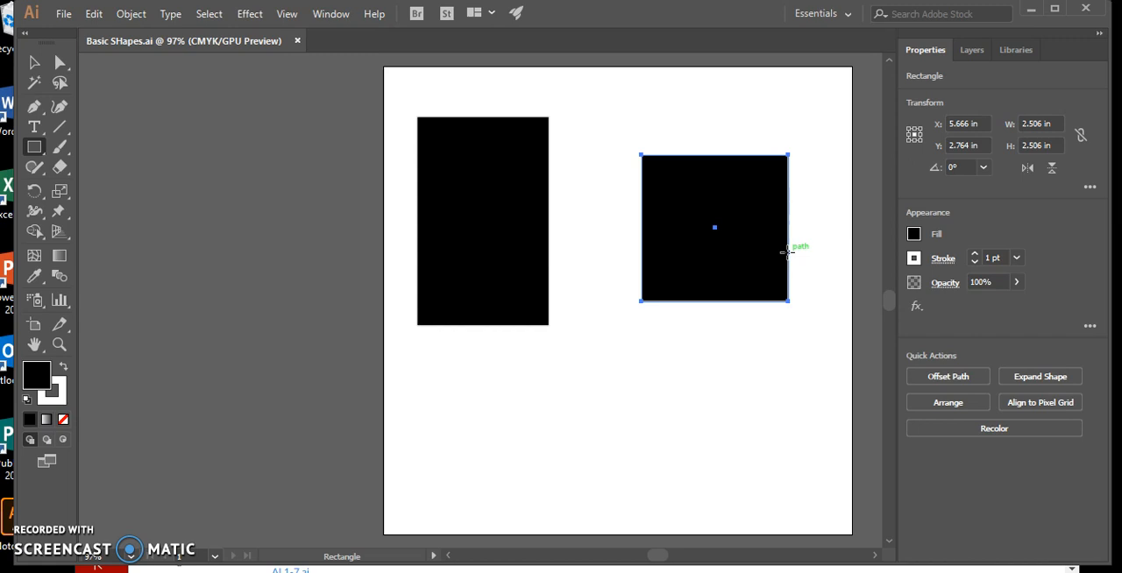
Step: Draw a third rectangle outward from its center, about 2.26 by 0.92 in, below and between the other two shapes
{"action": "left_click", "coordinate": [606, 380]}
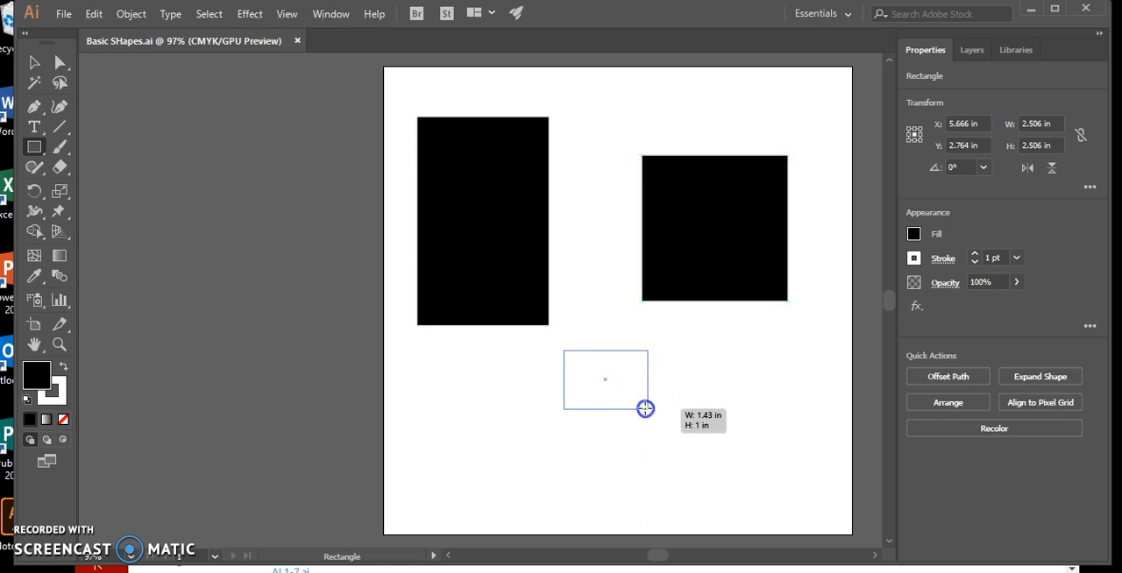
{"action": "mouse_move", "coordinate": [635, 416]}
{"action": "left_mouse_down"}
{"action": "mouse_move", "coordinate": [684, 443]}
{"action": "mouse_move", "coordinate": [617, 382]}
{"action": "left_mouse_up"}
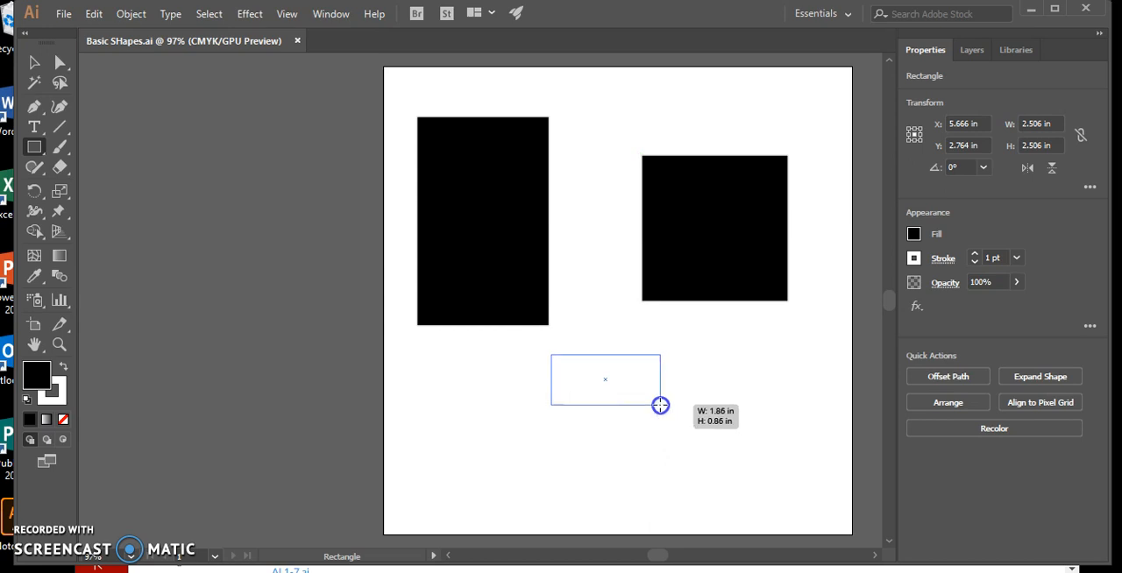
{"action": "mouse_move", "coordinate": [655, 400]}
{"action": "left_mouse_down"}
{"action": "mouse_move", "coordinate": [690, 436]}
{"action": "mouse_move", "coordinate": [639, 393]}
{"action": "mouse_move", "coordinate": [712, 442]}
{"action": "mouse_move", "coordinate": [626, 388]}
{"action": "mouse_move", "coordinate": [673, 406]}
{"action": "left_mouse_up"}
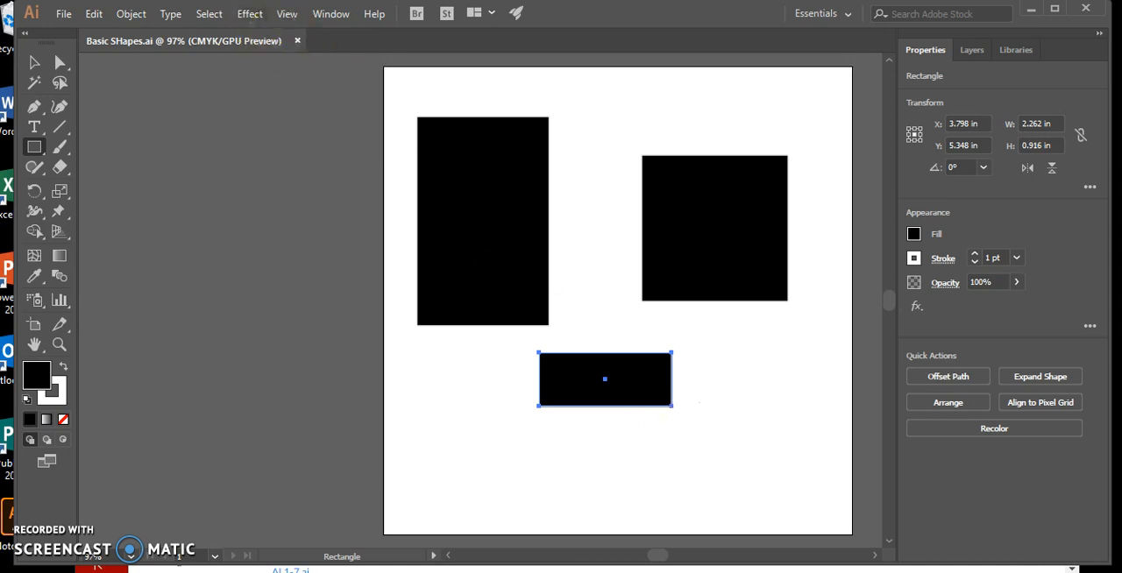
Step: Select all three drawn shapes and cut them from the artboard
{"action": "left_click", "coordinate": [208, 14]}
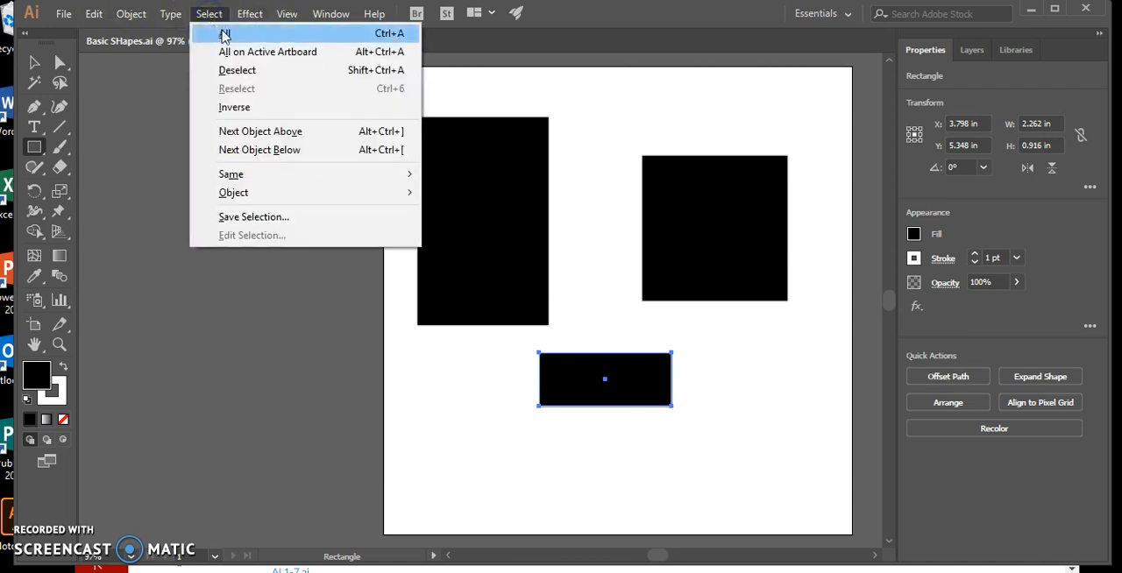
{"action": "left_click", "coordinate": [224, 35]}
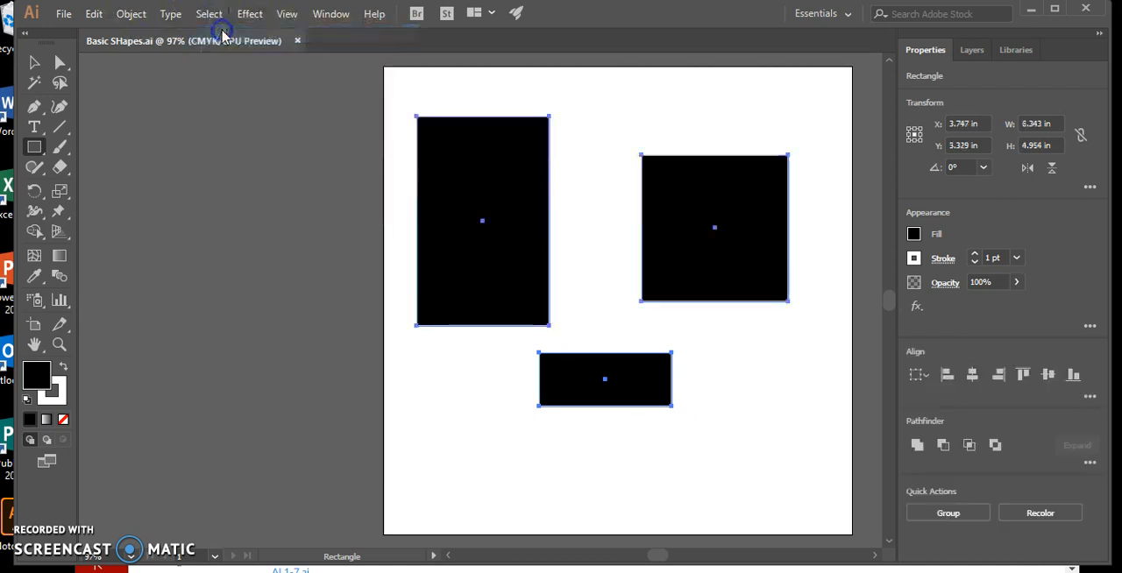
{"action": "left_click", "coordinate": [103, 16]}
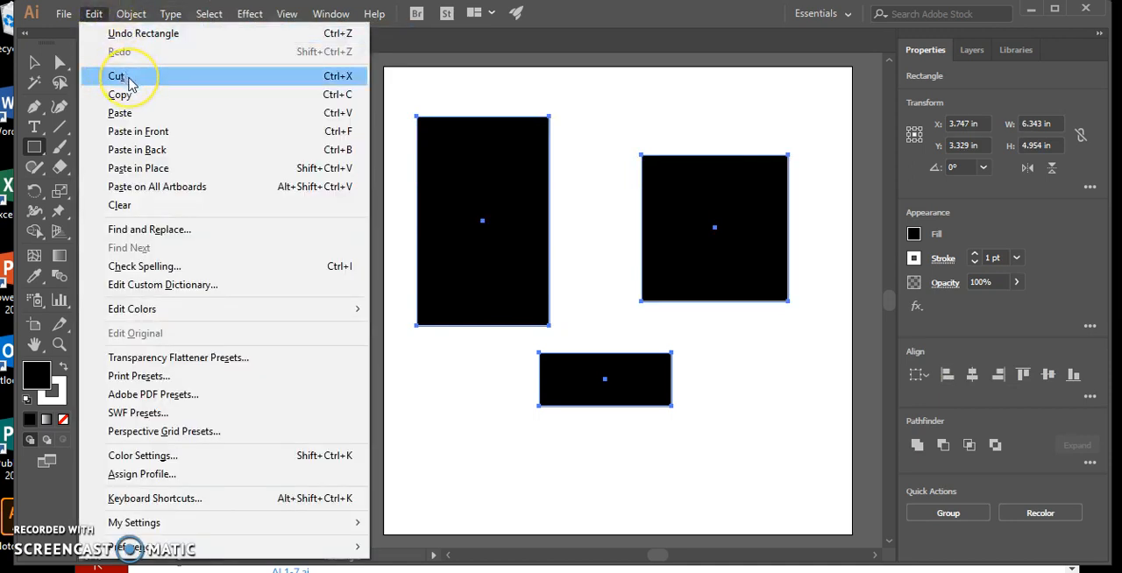
{"action": "left_click", "coordinate": [128, 78]}
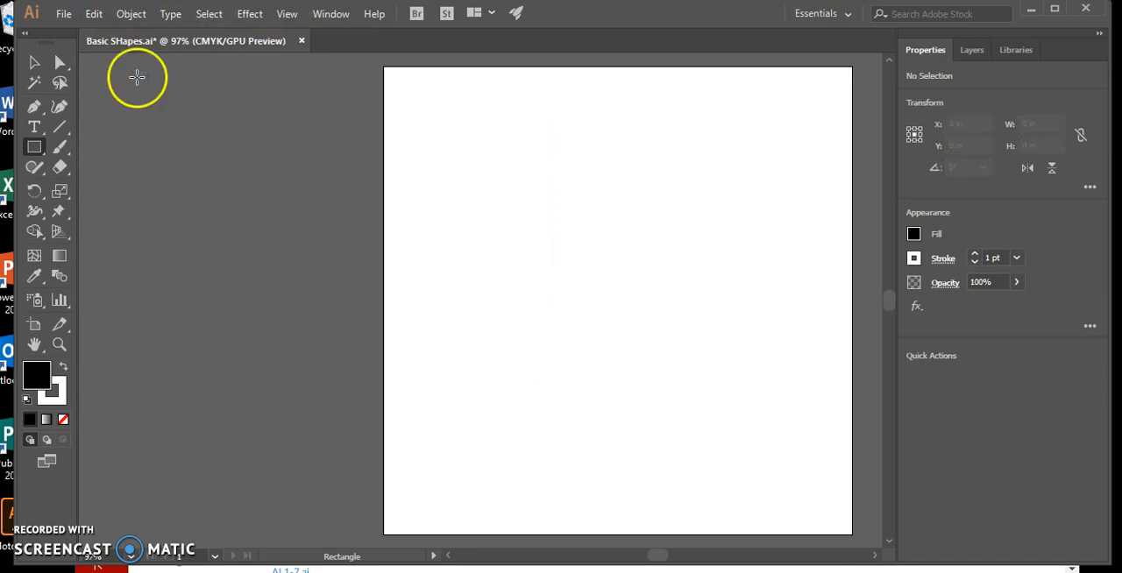
{"action": "left_click", "coordinate": [415, 138]}
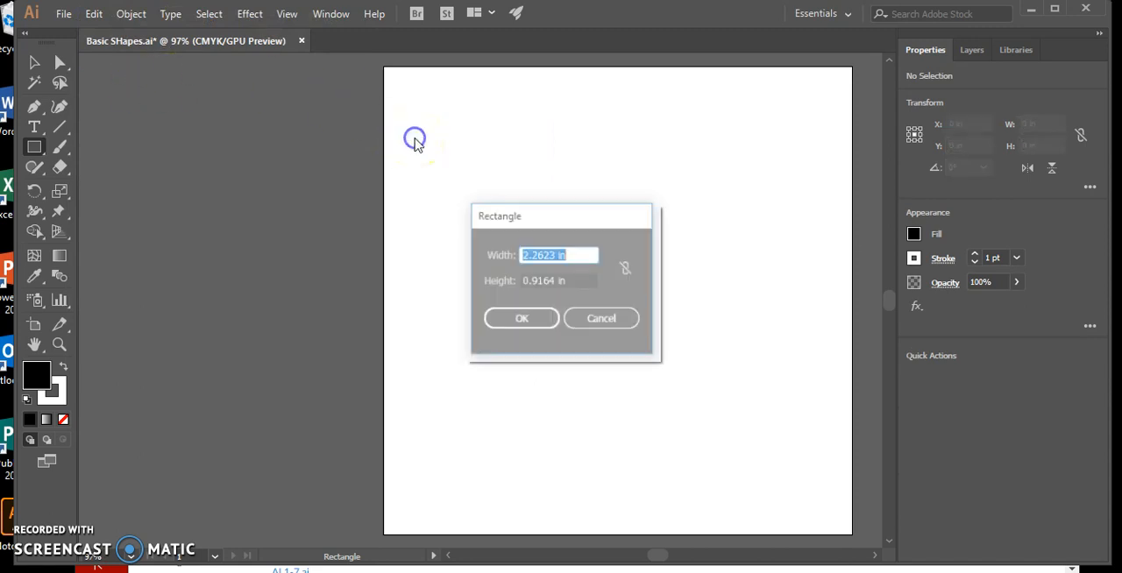
{"action": "left_click", "coordinate": [605, 321]}
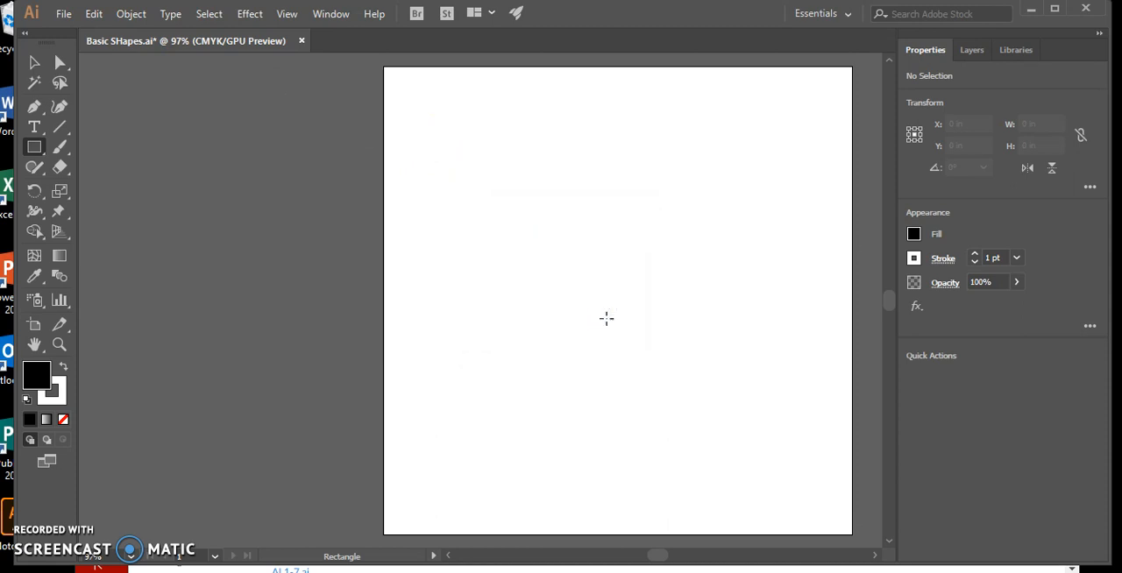